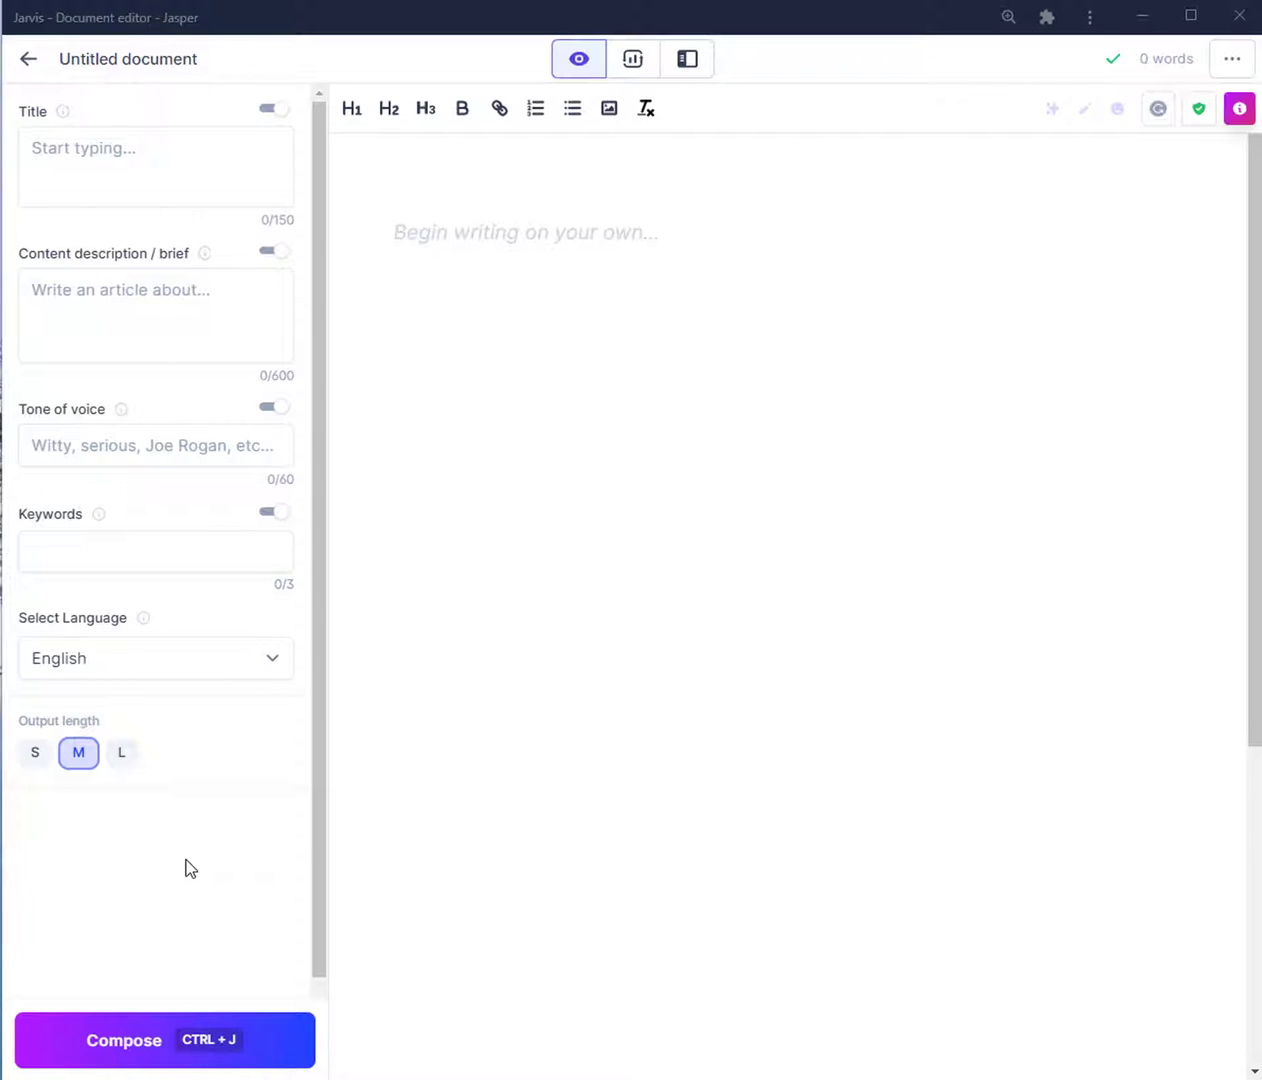
Step: Enter "I am a {your expertize} who helps {audience} by {solution you provide} {desired result}", "***" and the passive-income guide question, with an empty paragraph after "***"
type("I am a {your expertize} who helps {audience} by {solution you provide} {desired result}  ***  >What are some ideas for guides I could create to build a passive income stream and make the most revenue from an audience of small business and professionals with this expertise?")
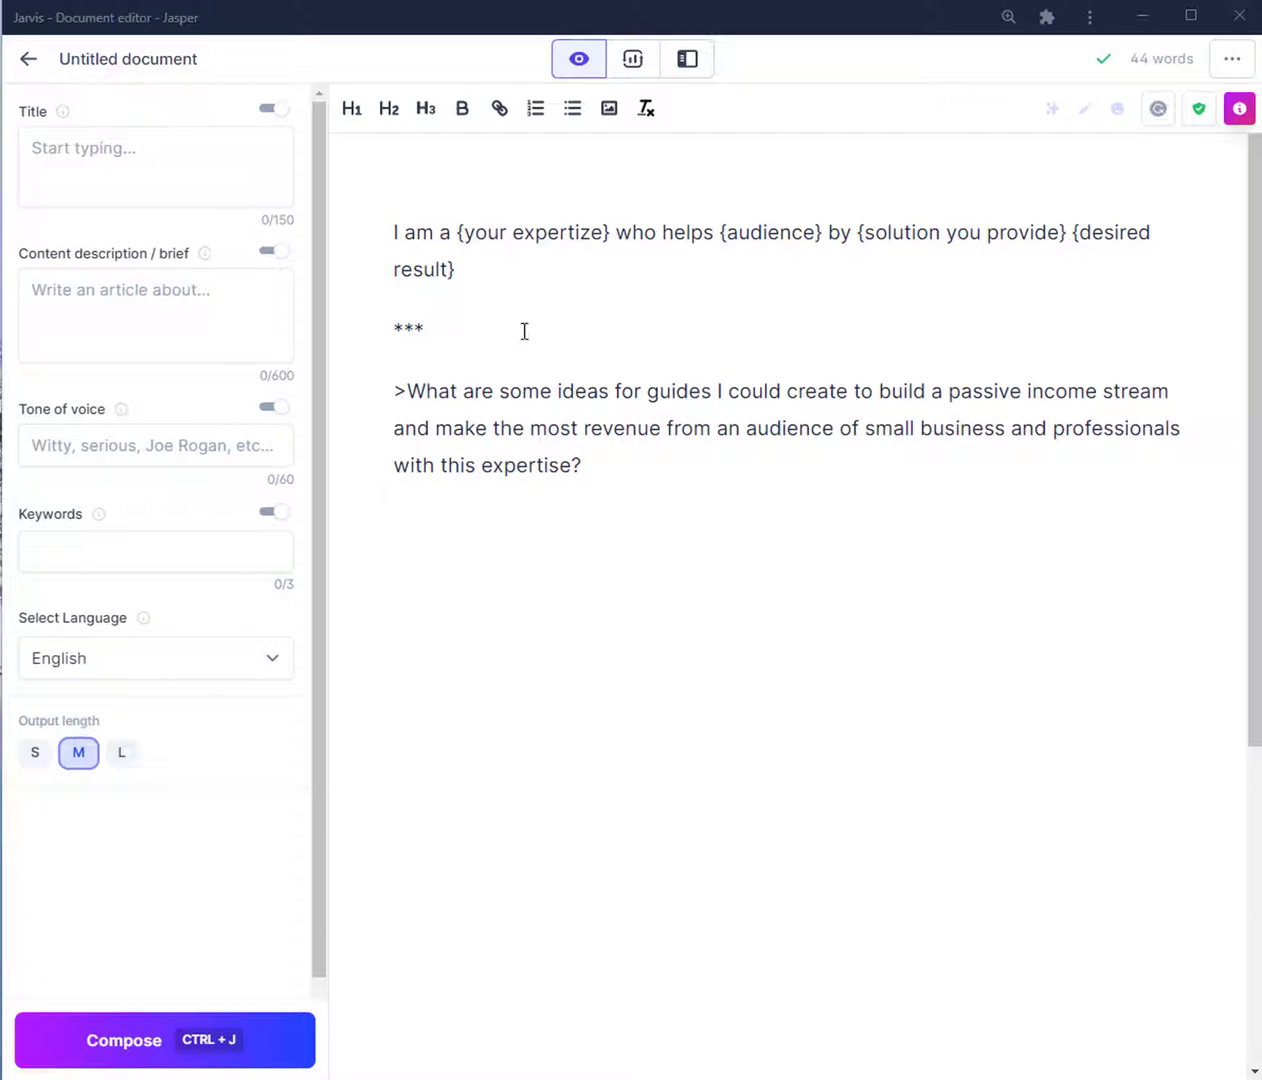
left_click(569, 333)
key("Return")
key("Return")
key("BackSpace")
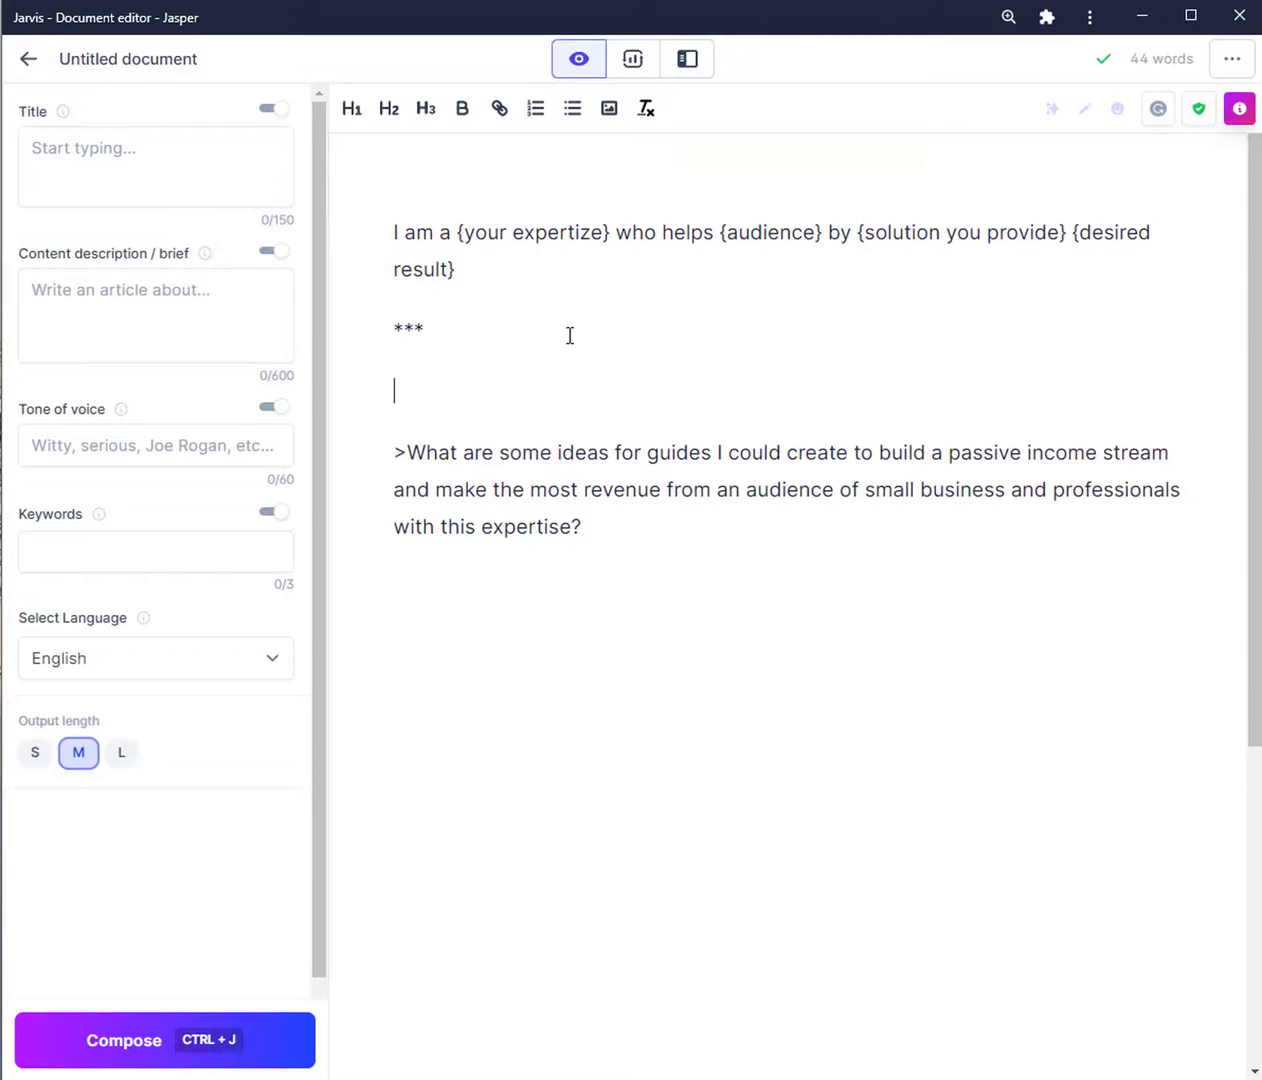
Step: Below the separator, write "I am an author who helps other aspiring authors by"
type("I am an author wh")
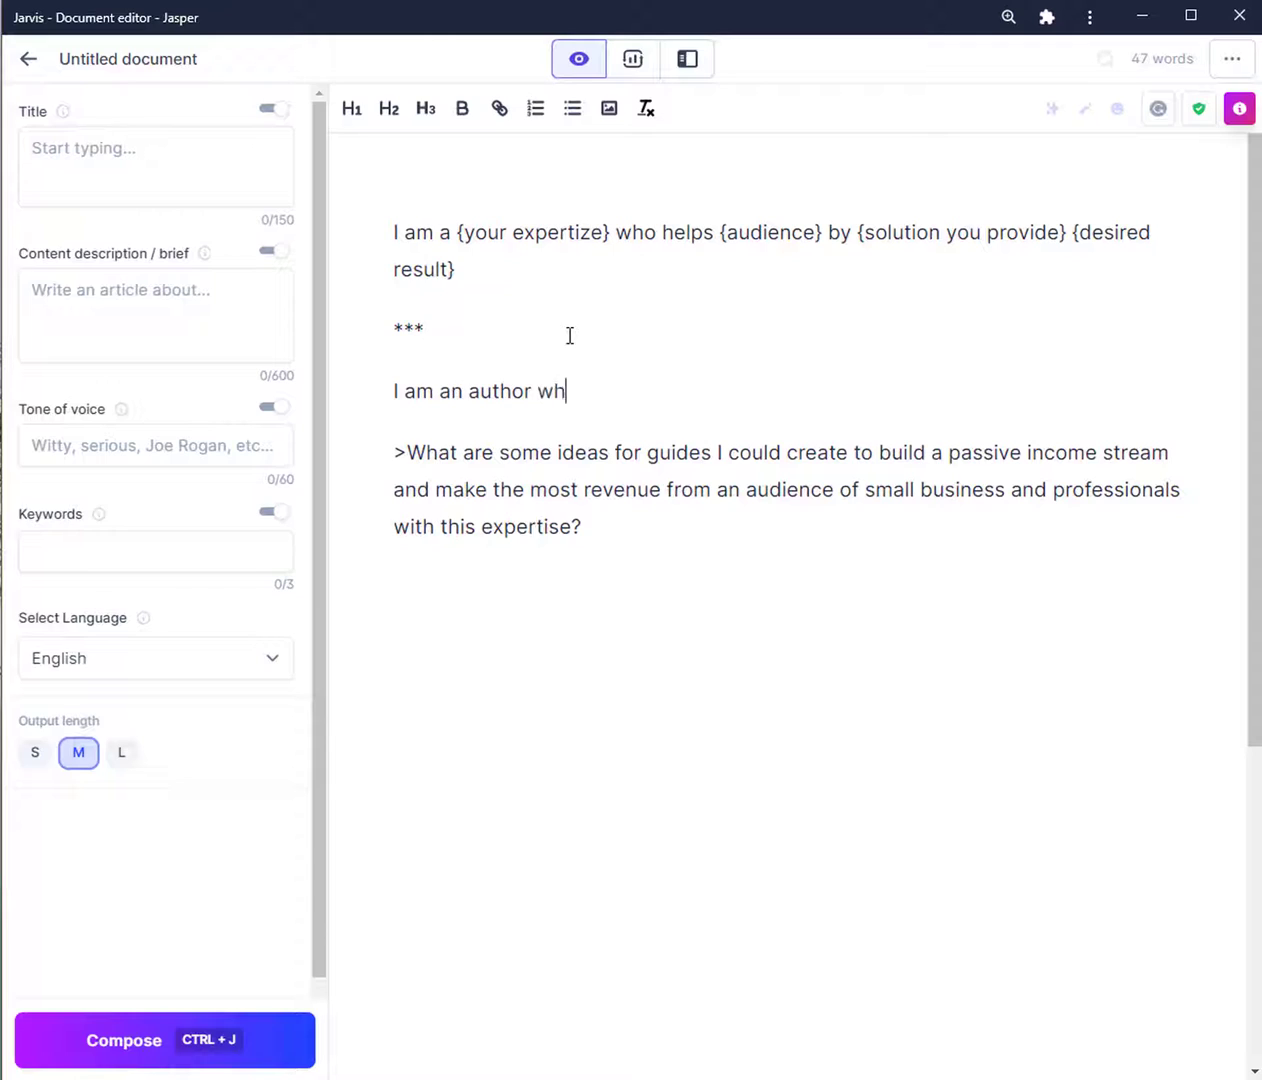
type("o helps other authors")
key("BackSpace")
key("BackSpace")
key("BackSpace")
key("BackSpace")
key("BackSpace")
key("BackSpace")
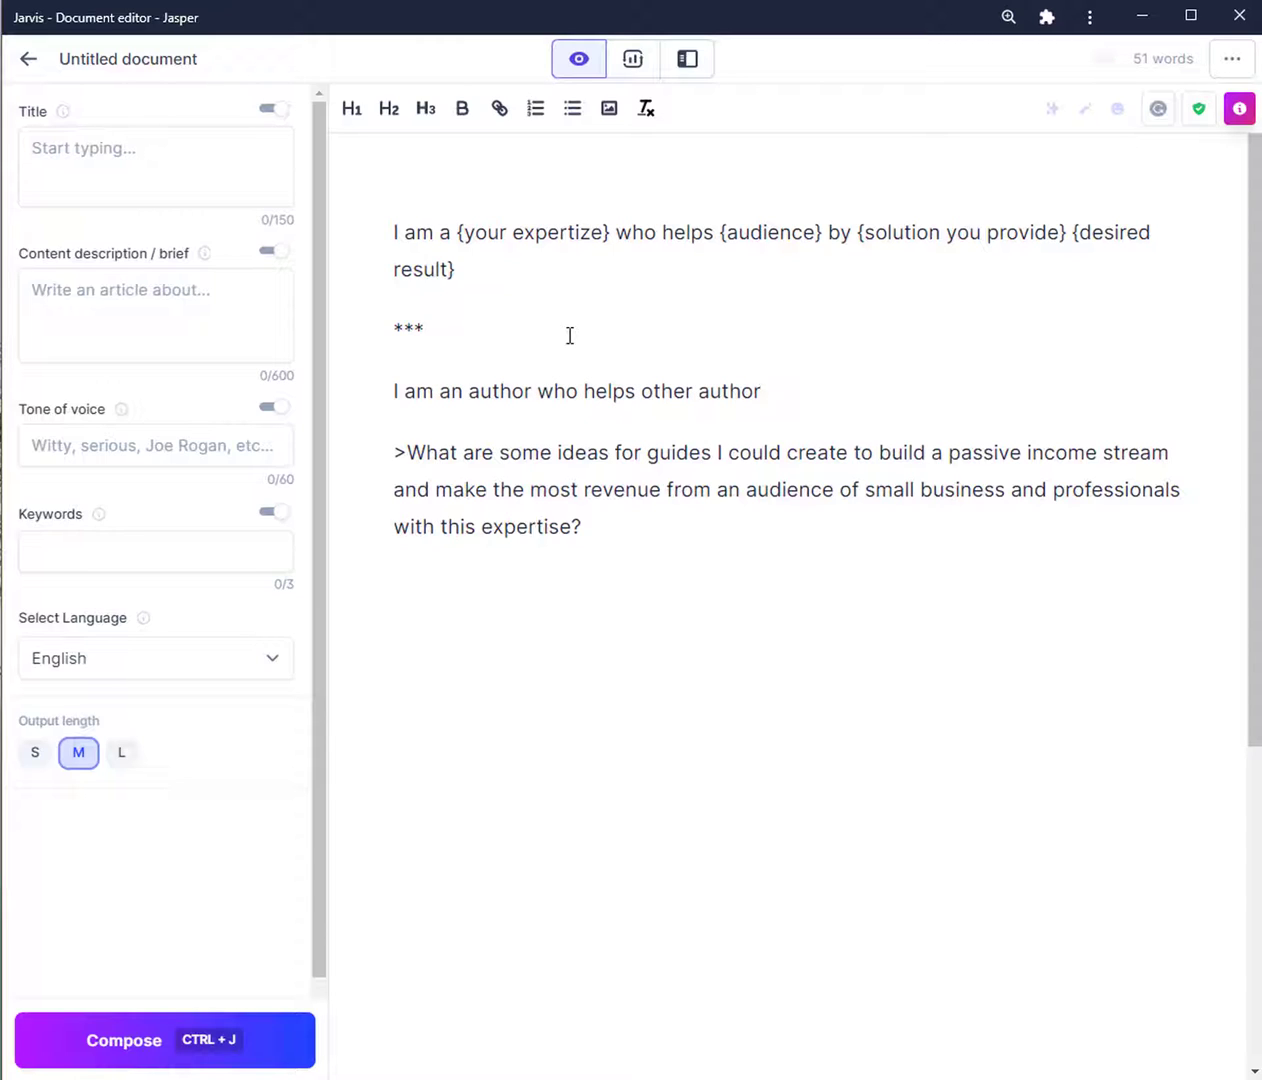
type("spriing")
key("BackSpace")
key("BackSpace")
key("BackSpace")
type("ng authors by")
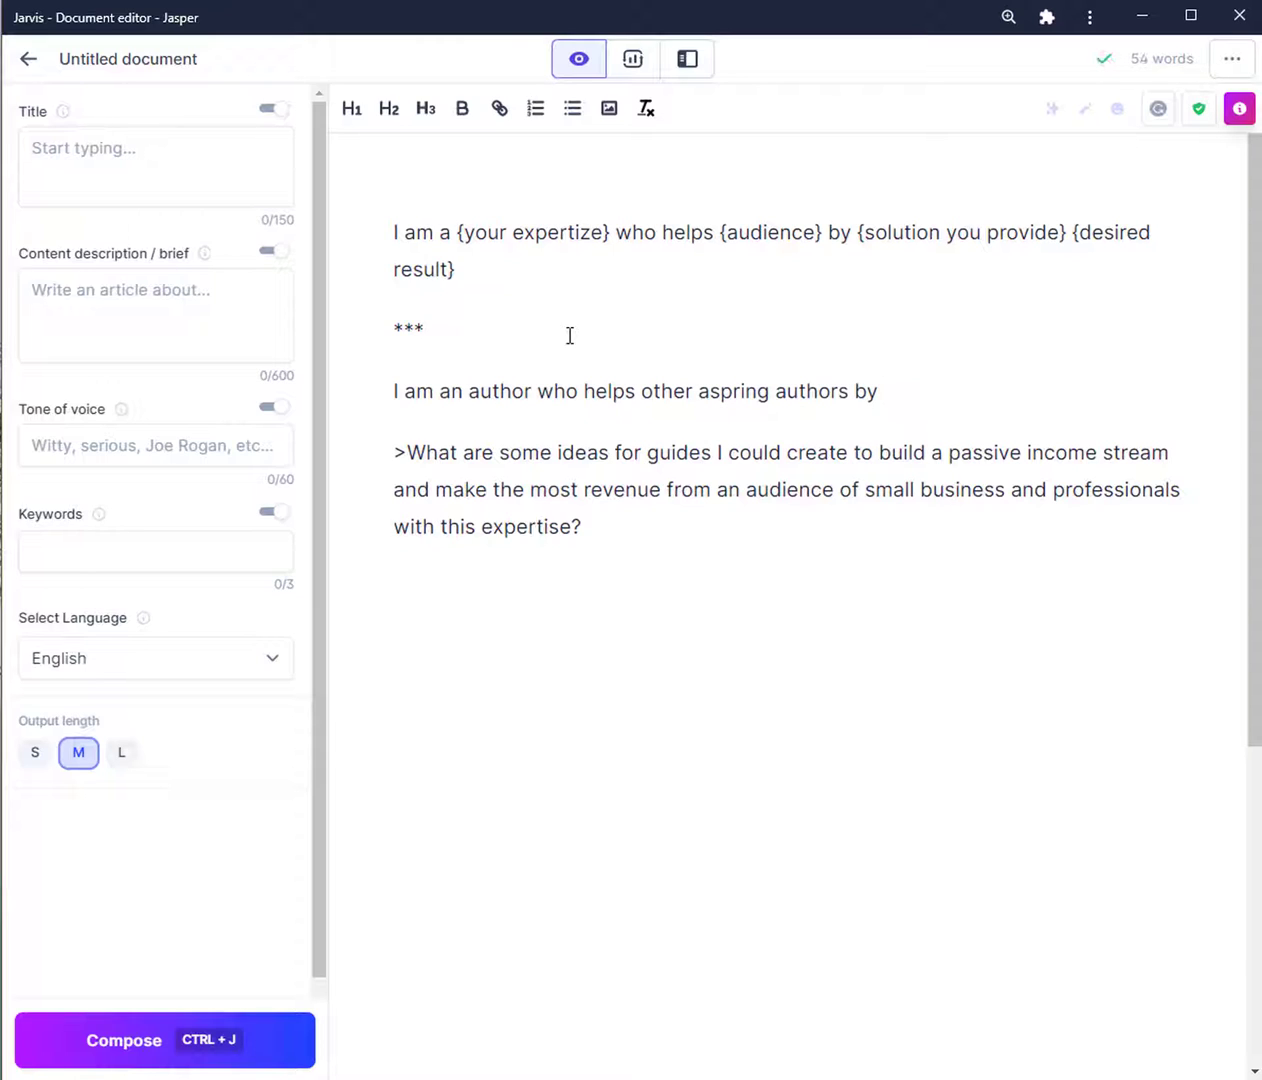
Step: Complete the author sentence with "showing them how to publish a novel with no stress or wasting of time."
type(" showing them")
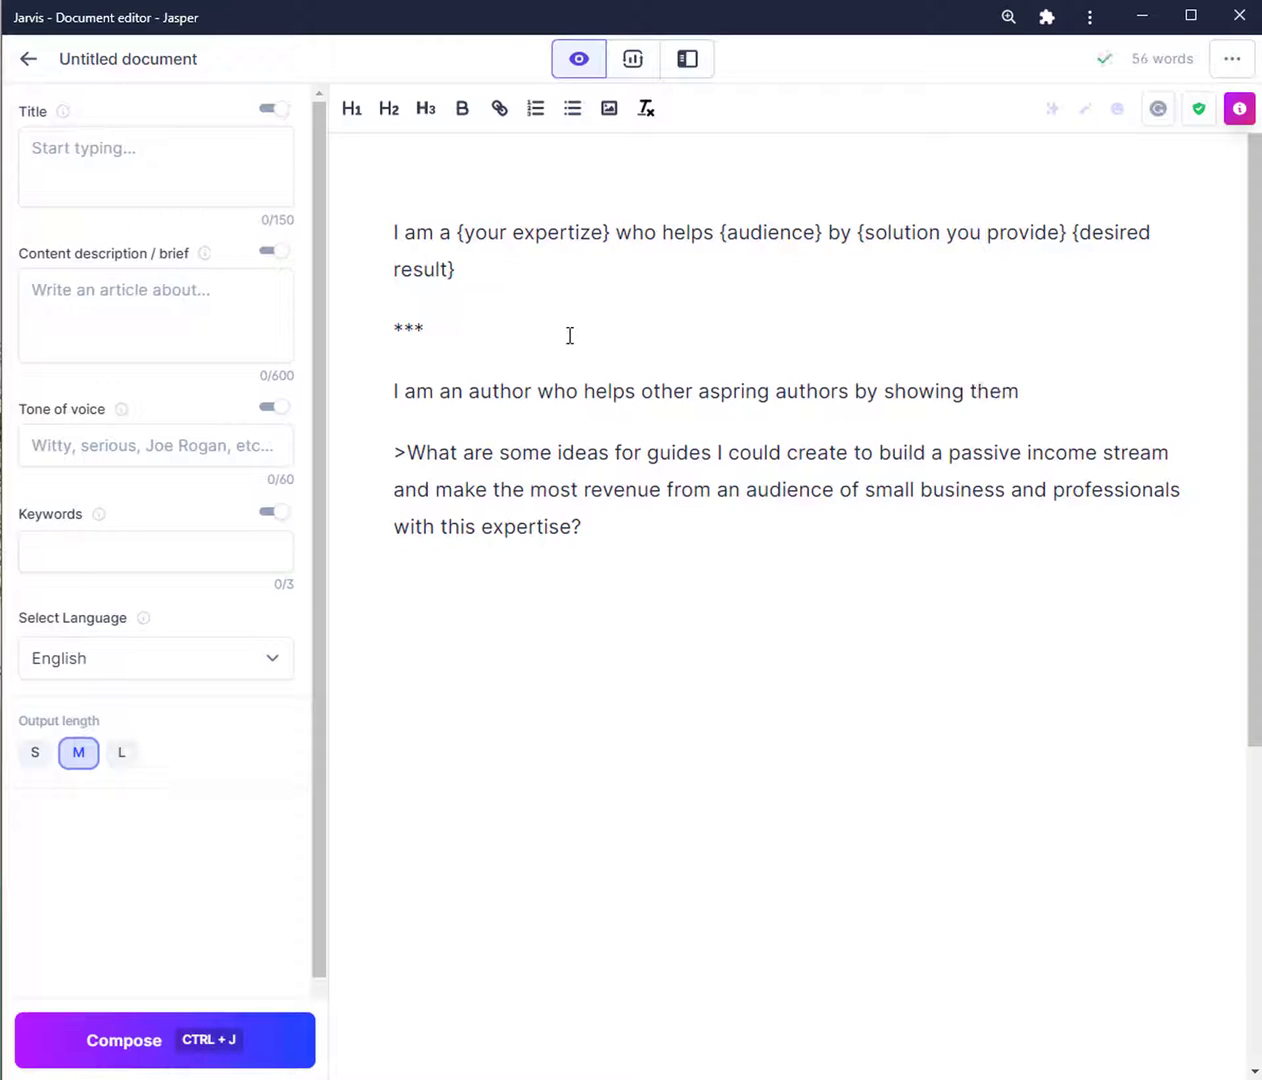
type(" how to pbuli")
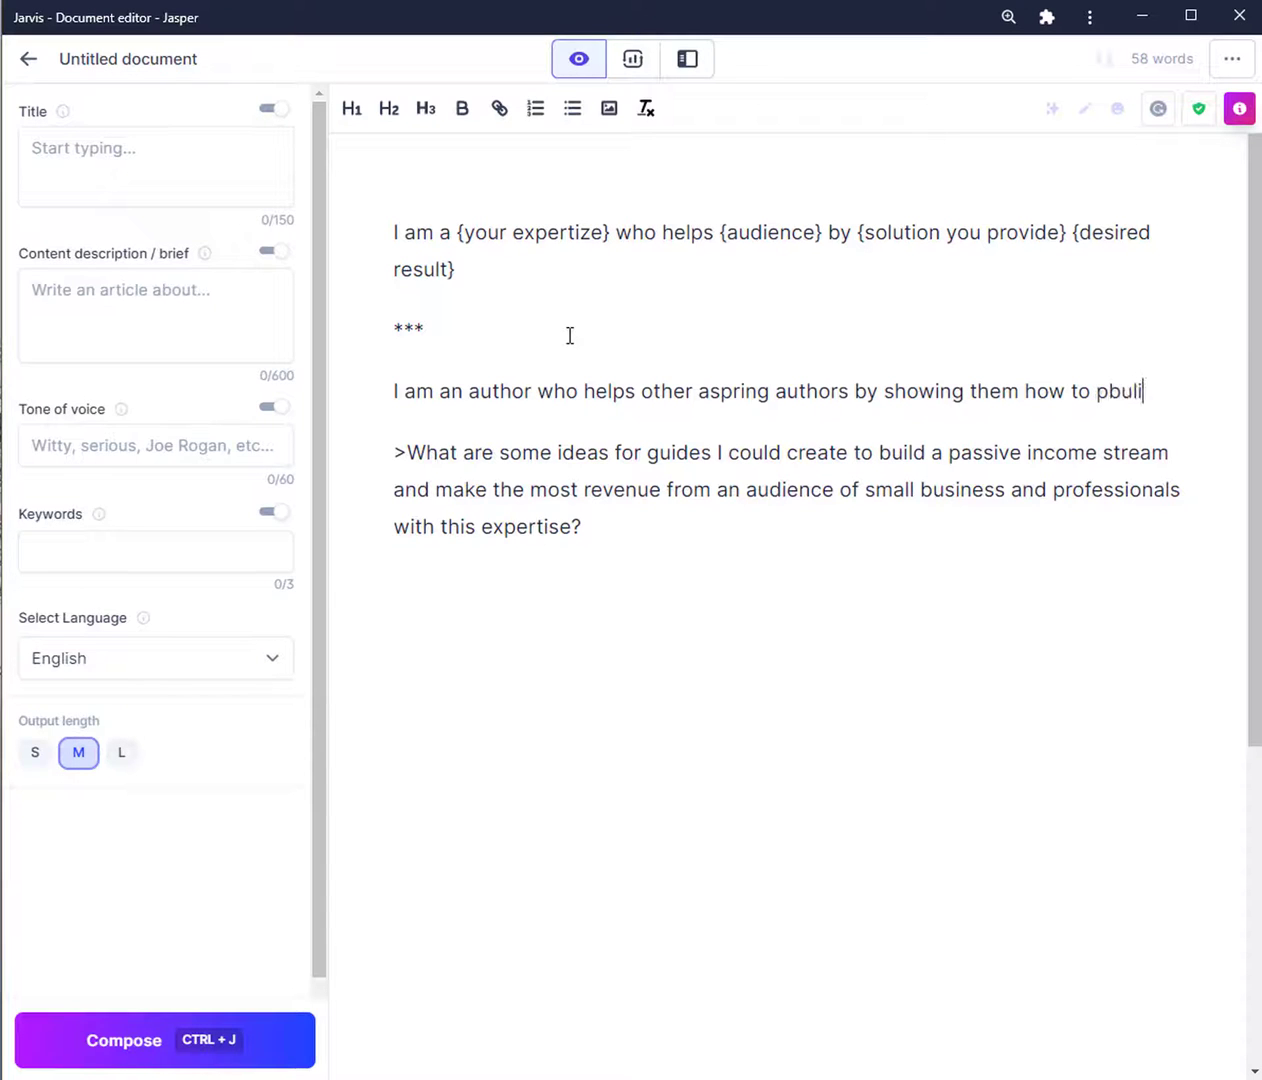
key("BackSpace")
key("BackSpace")
key("BackSpace")
key("BackSpace")
type("ublish a novel with no ")
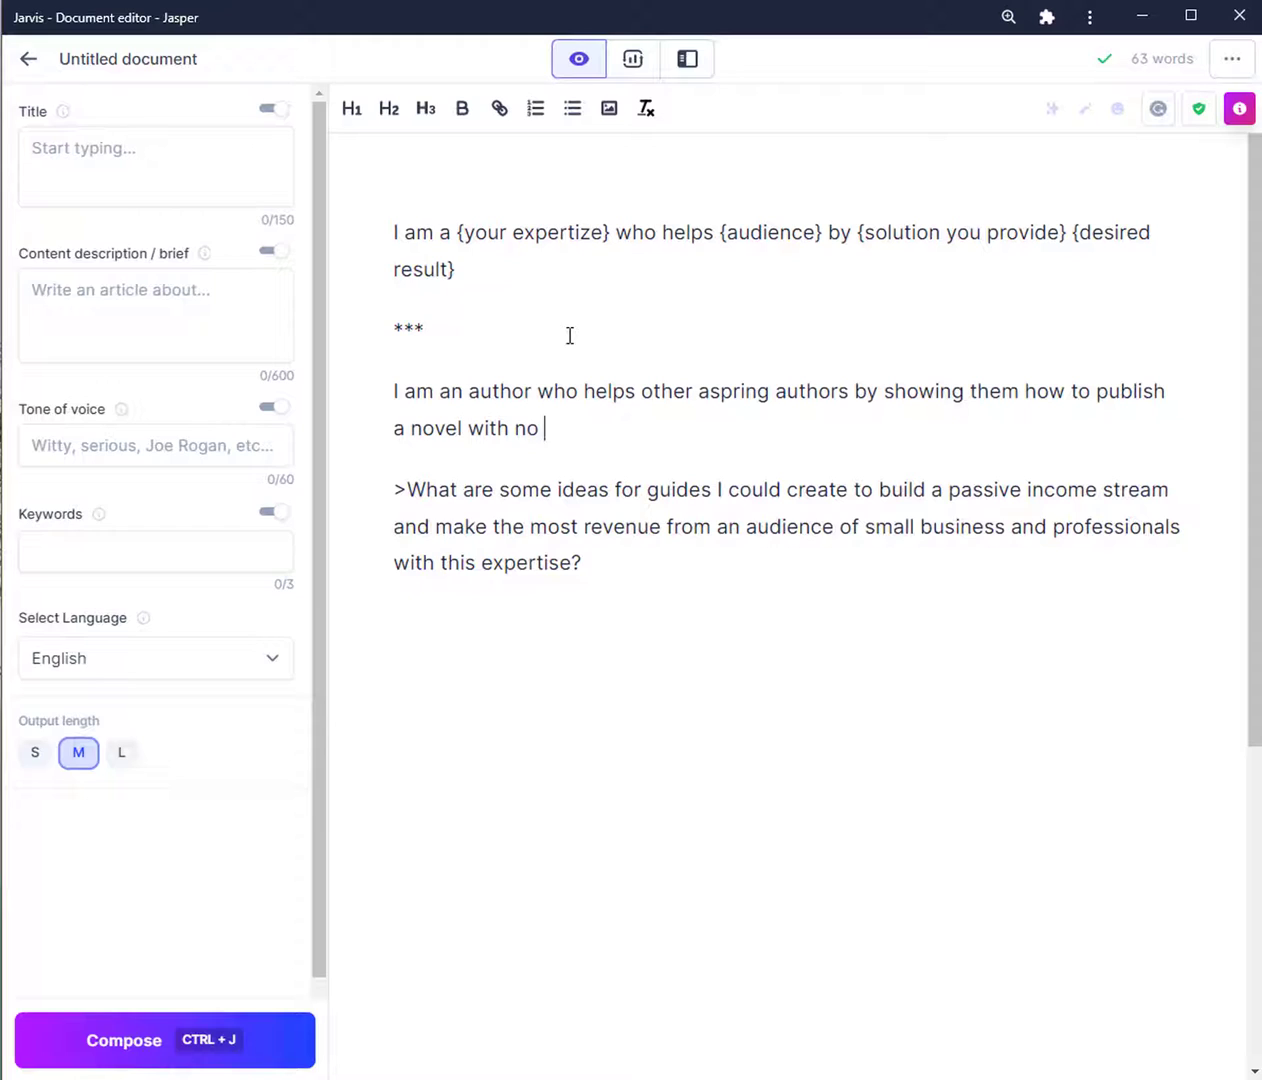
type("stress or wasting of time.")
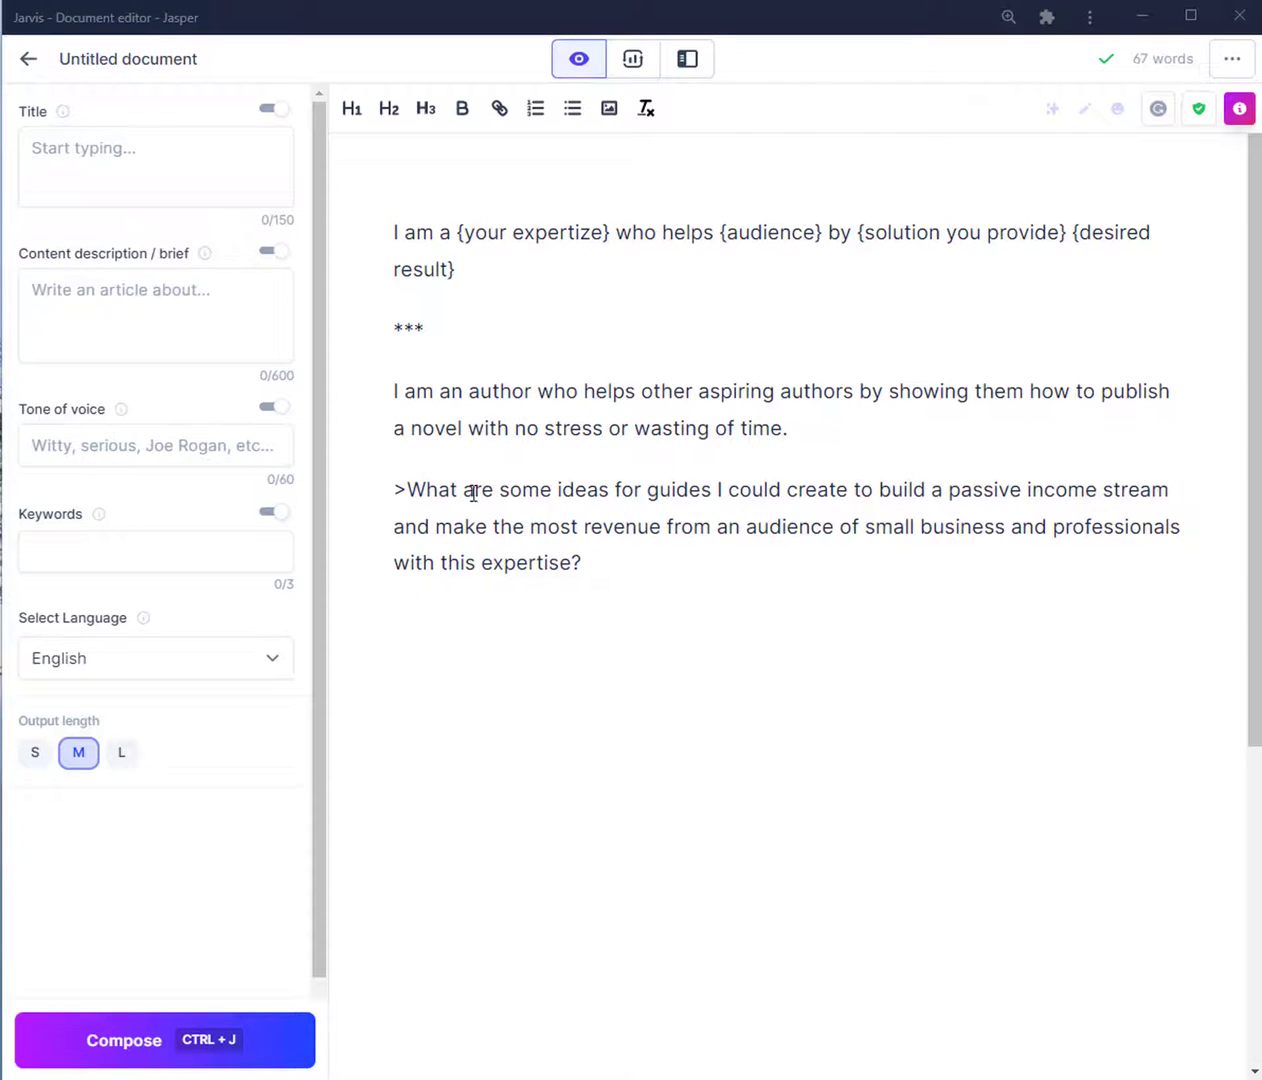
Step: Change the question's audience to "aspiring authors" and have the AI compose guide ideas after it, running the generation twice
left_click_drag(1181, 526, 866, 526)
type("aspiring authors")
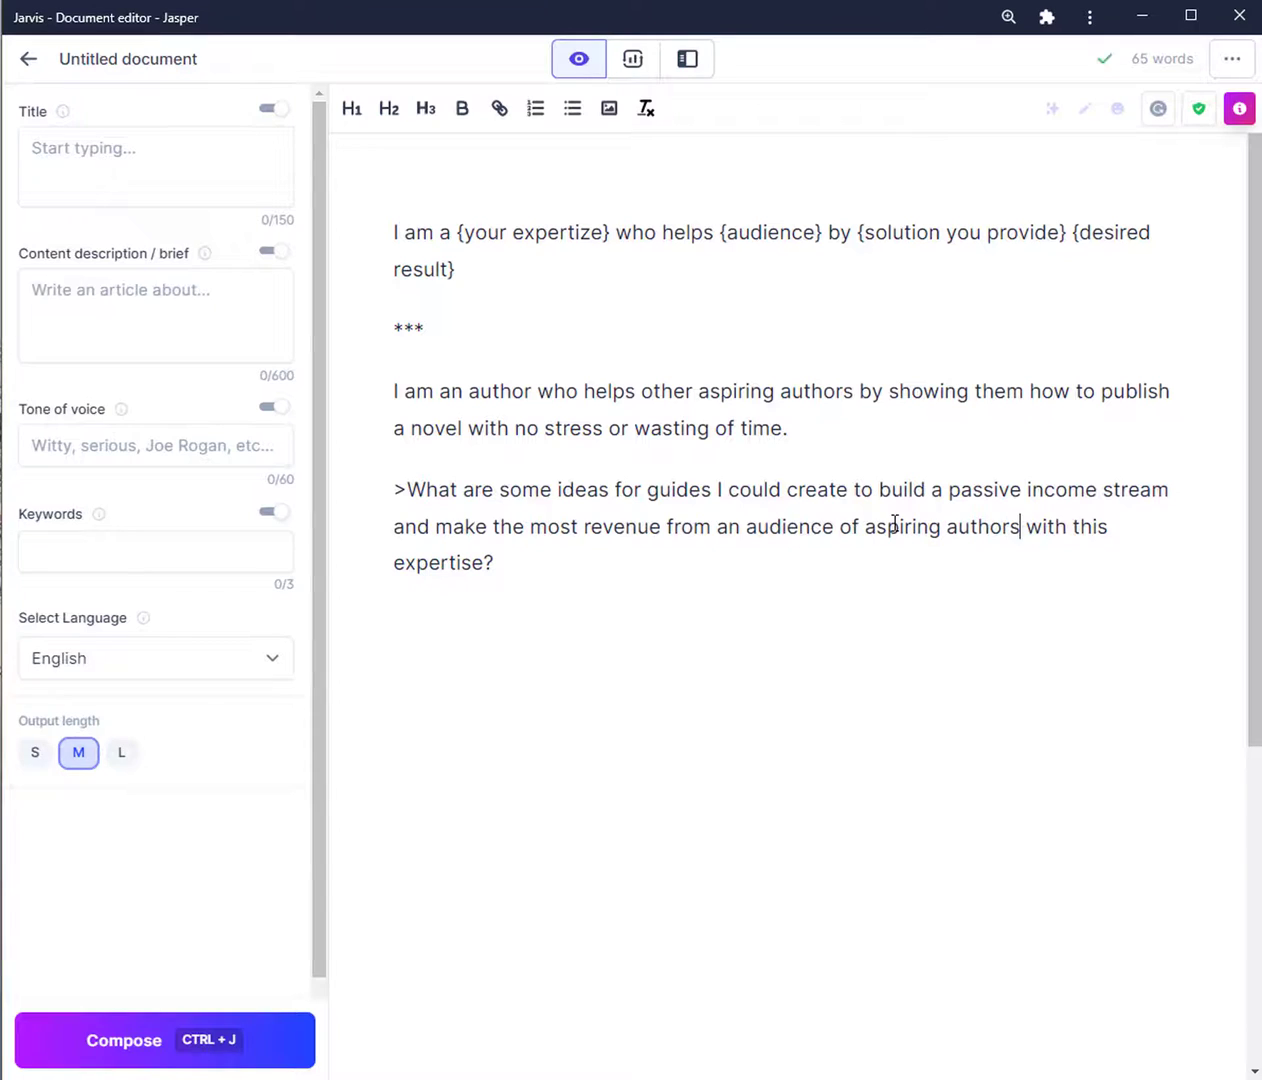
left_click(648, 568)
key("ctrl+j")
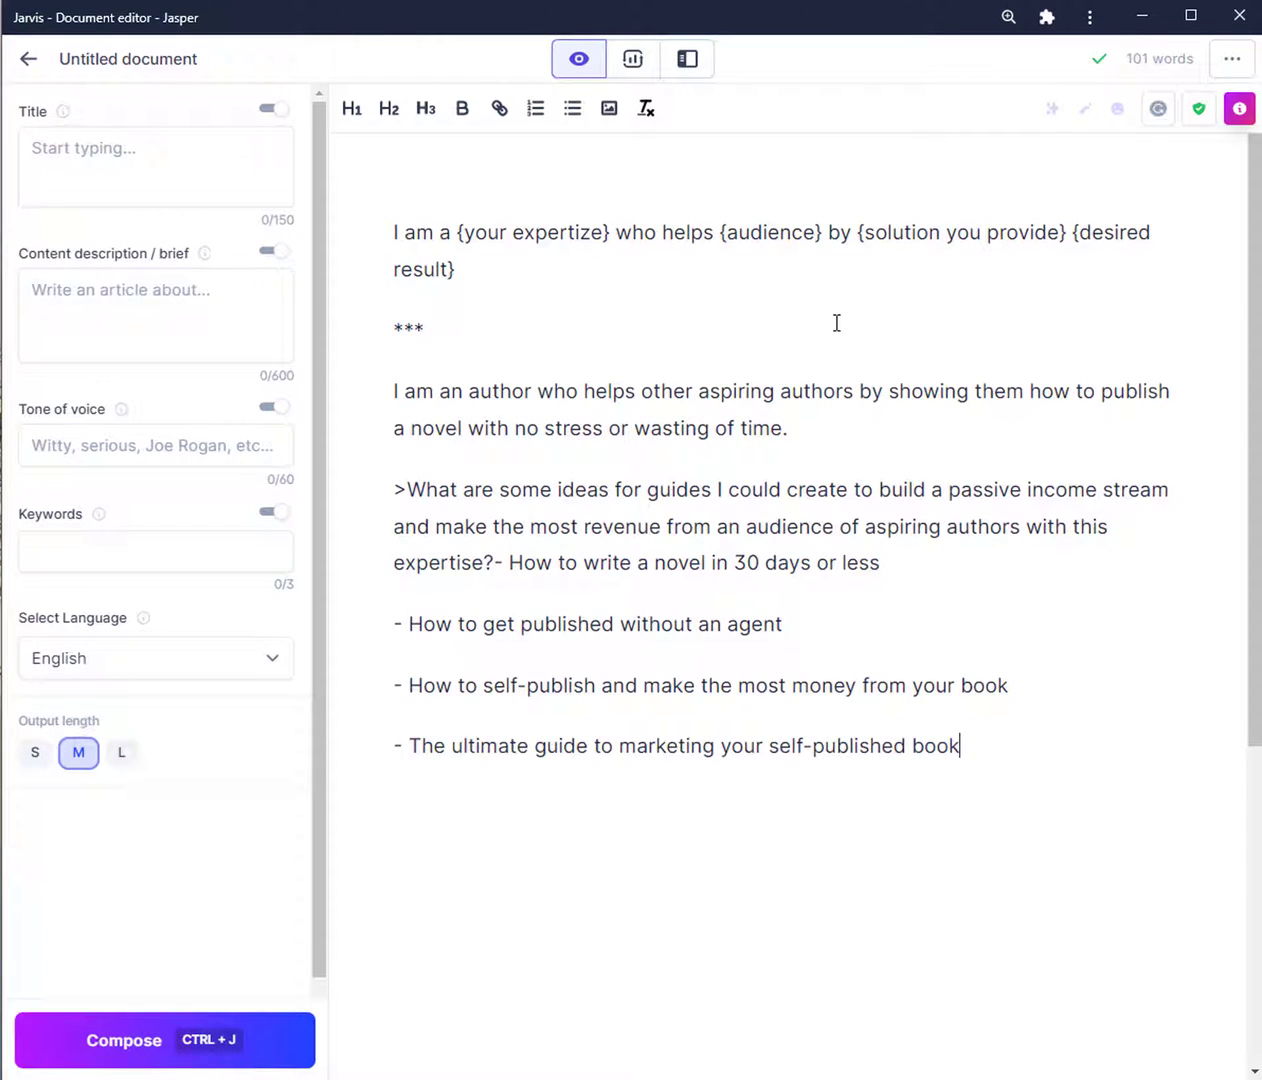
key("ctrl+j")
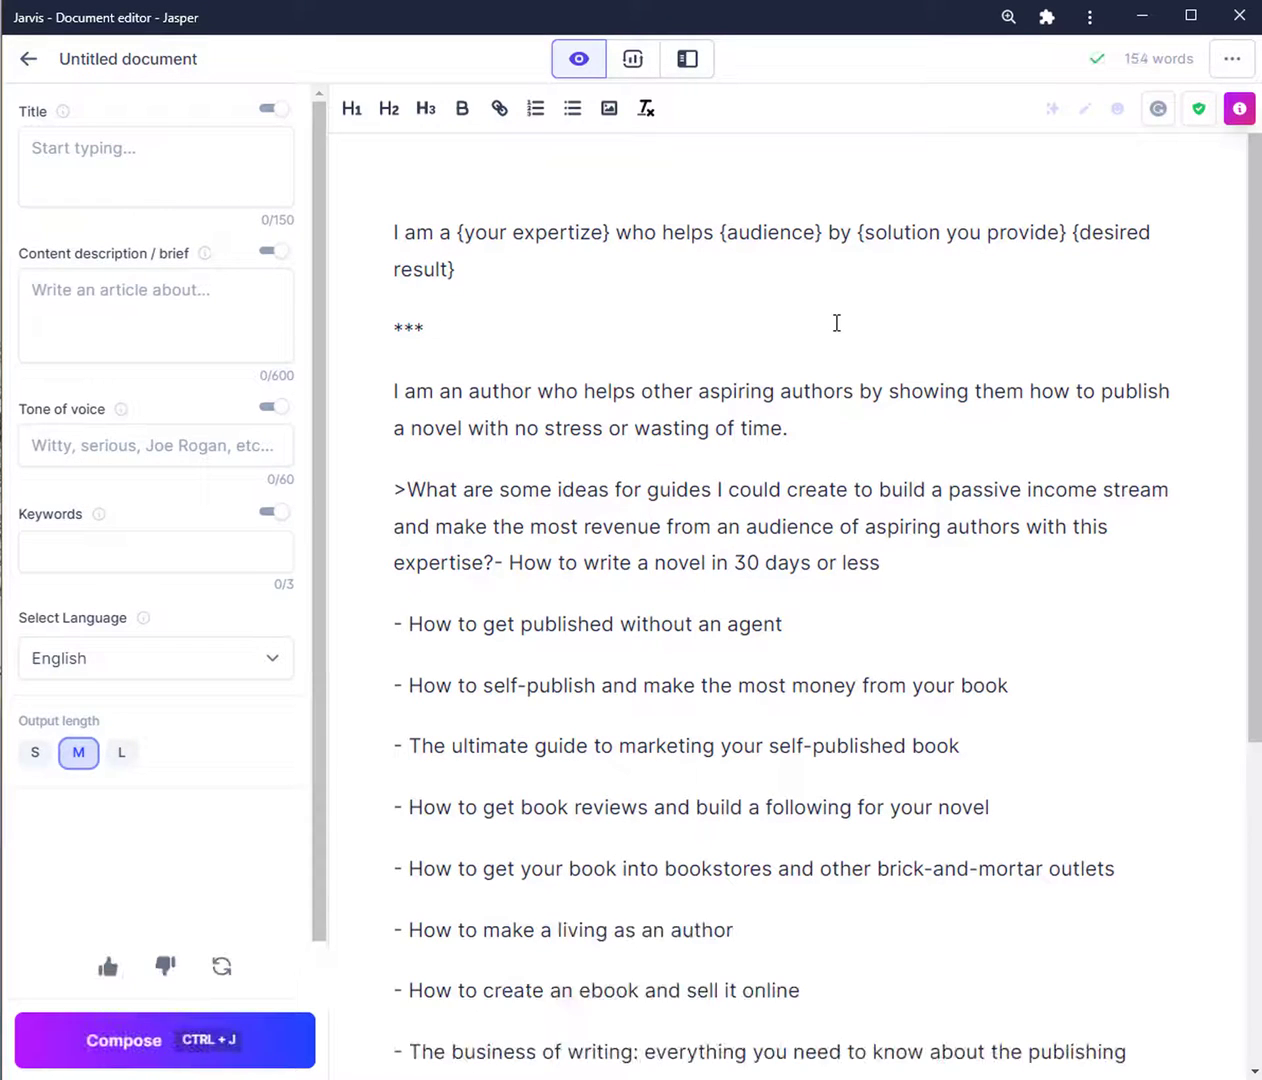
Step: Add the command "> Provide step by step for the above" below the idea about getting book reviews and building a following
scroll(1022, 612, "down", 2)
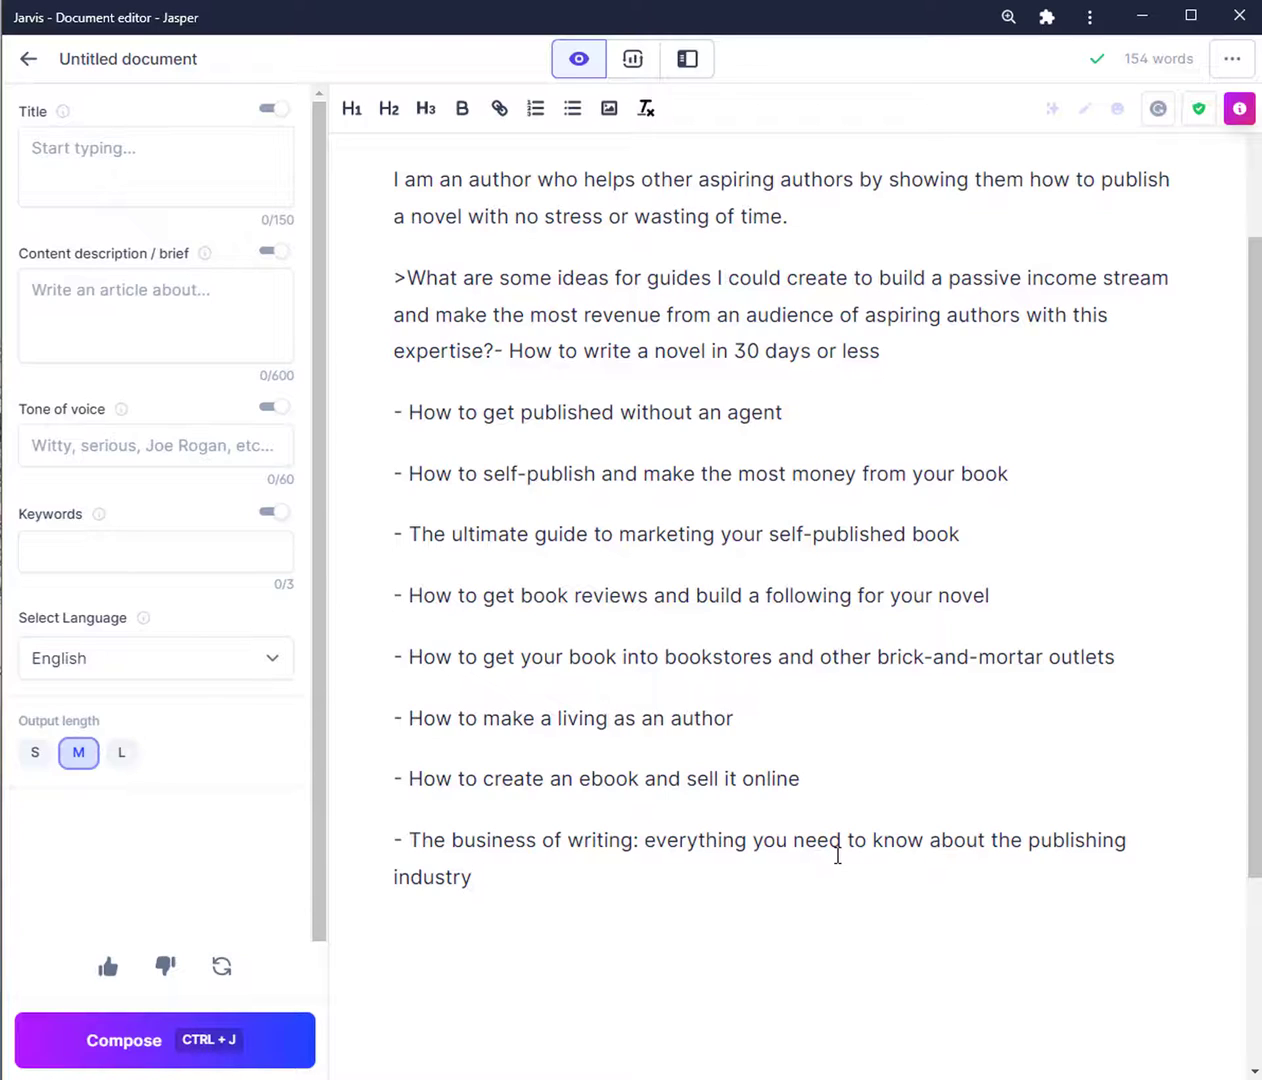
scroll(838, 855, "up", 1)
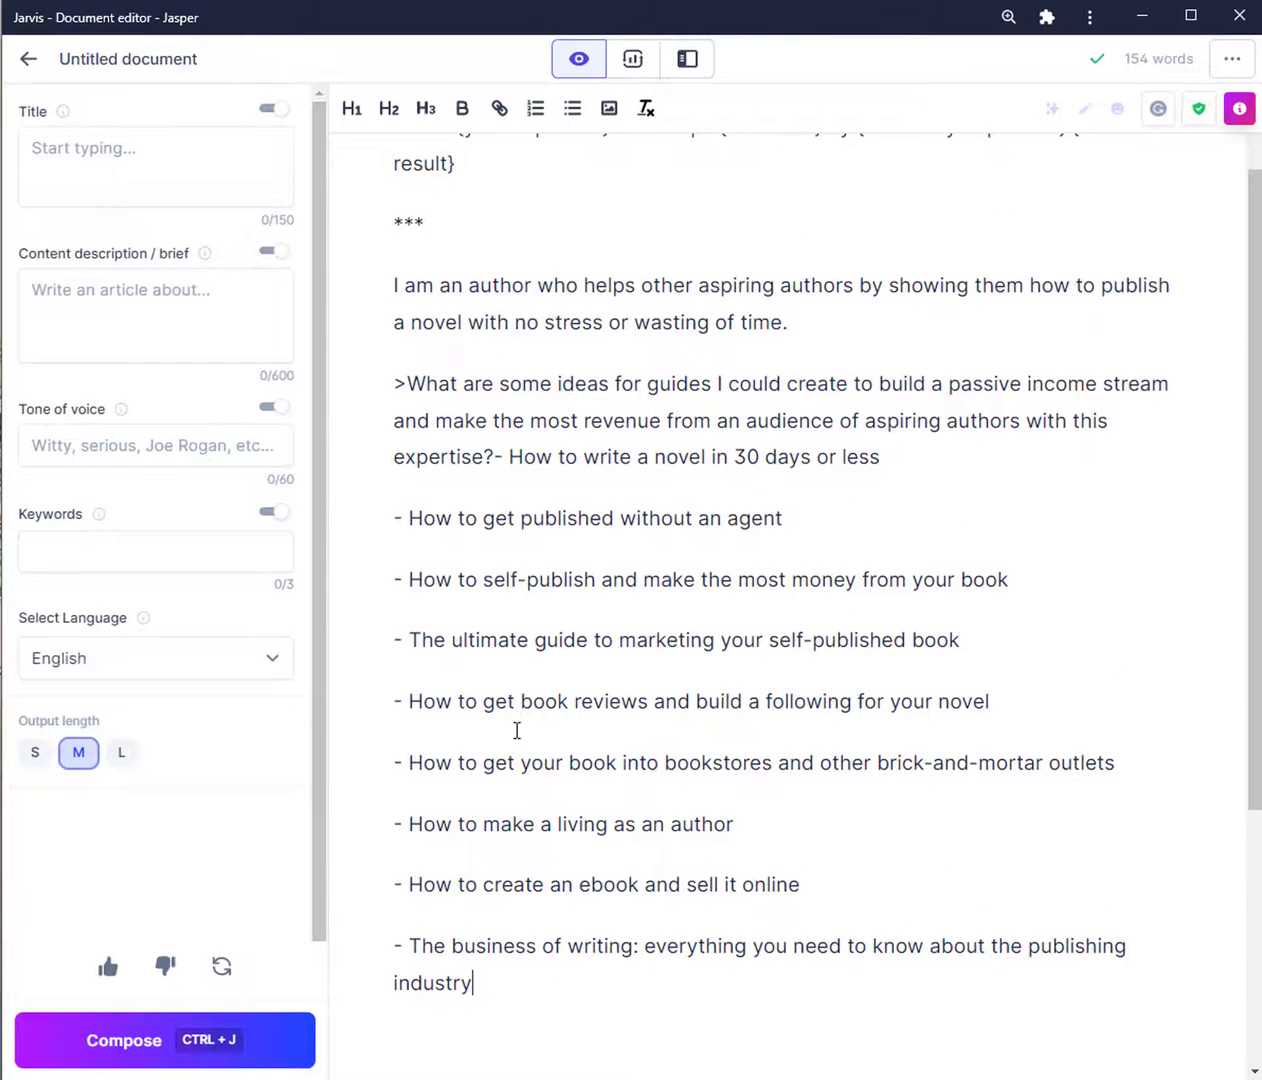
left_click(1073, 708)
key("Return")
type("> Provide step by step for the above")
Step: Insert a "***" separator line between the self-published book marketing idea and the book reviews idea
scroll(1100, 560, "down", 2)
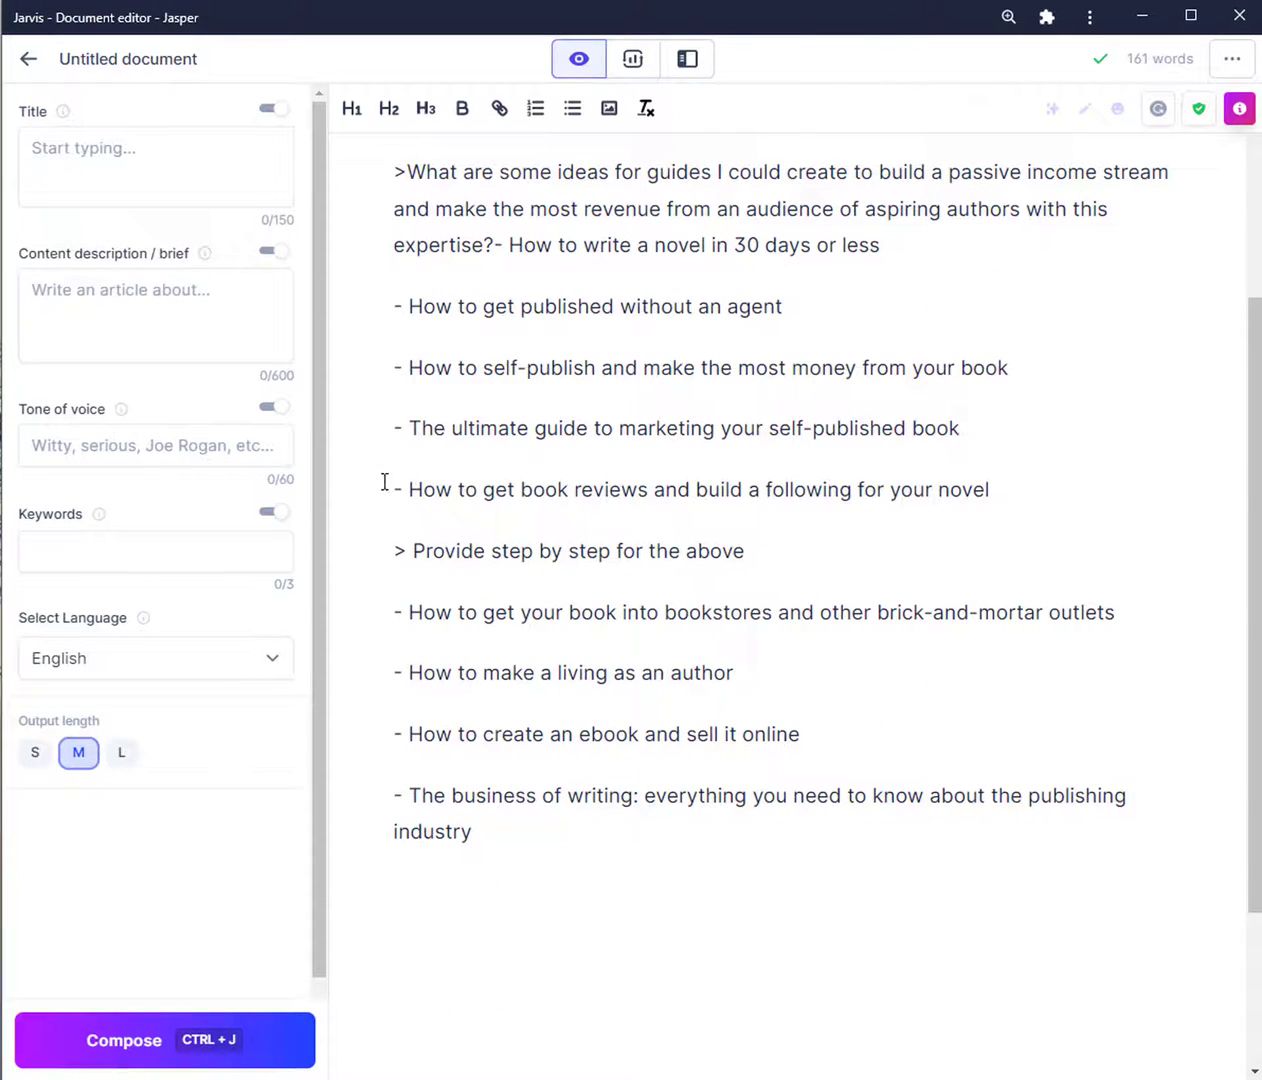
left_click_drag(383, 485, 996, 491)
left_click(1020, 426)
key("Return")
type("***")
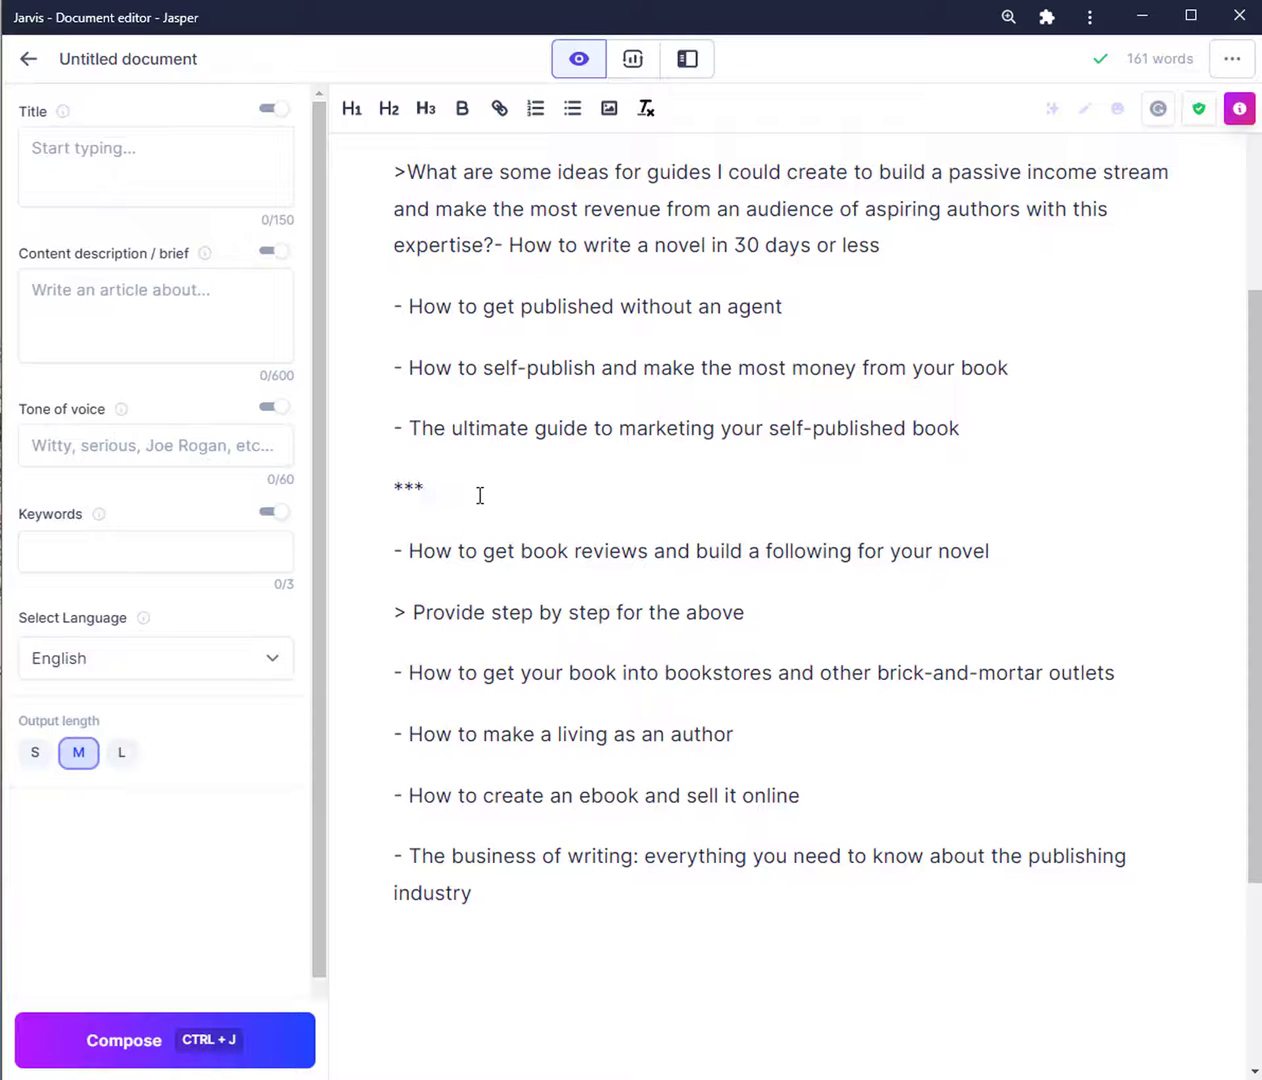
scroll(460, 340, "up", 3)
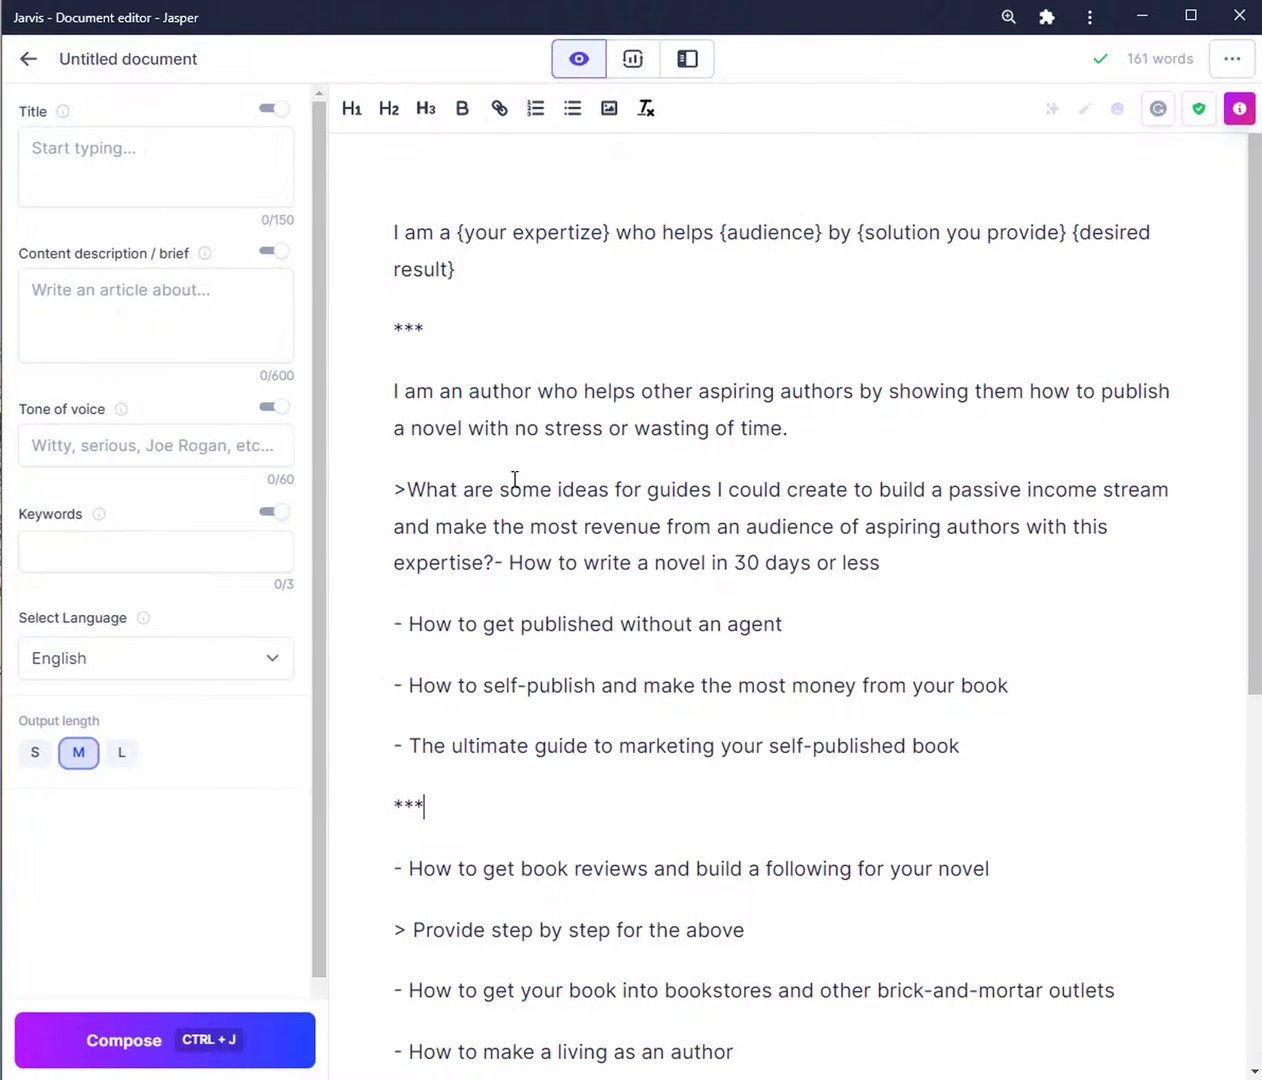
scroll(513, 482, "down", 3)
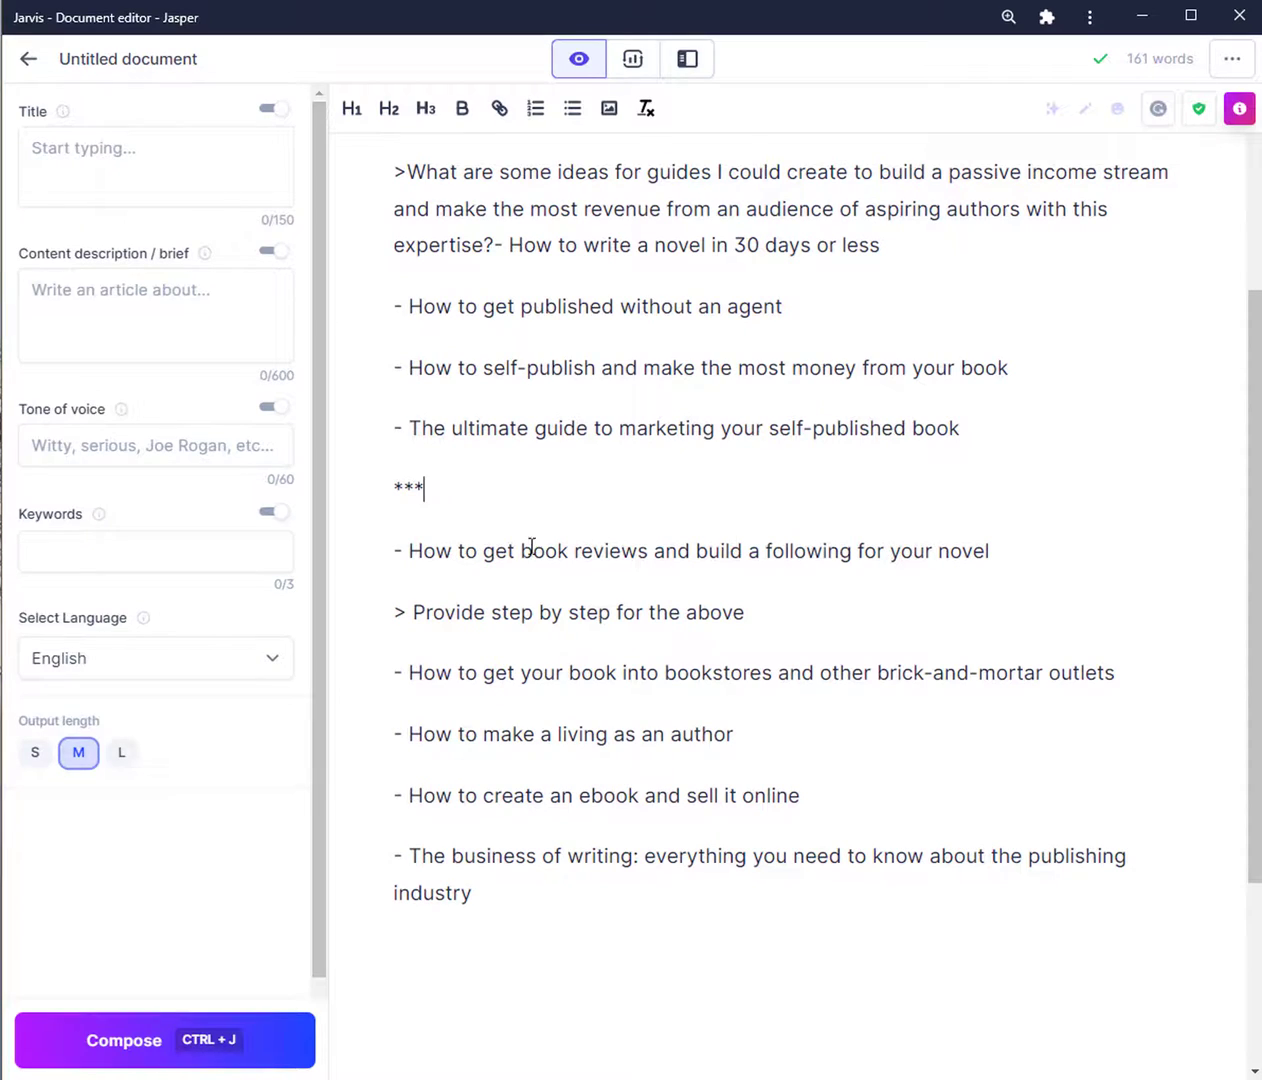
Step: Run the step-by-step command and compose again to continue the instructions on getting book reviews
left_click(849, 621)
key("shift+Home")
key("ctrl+j")
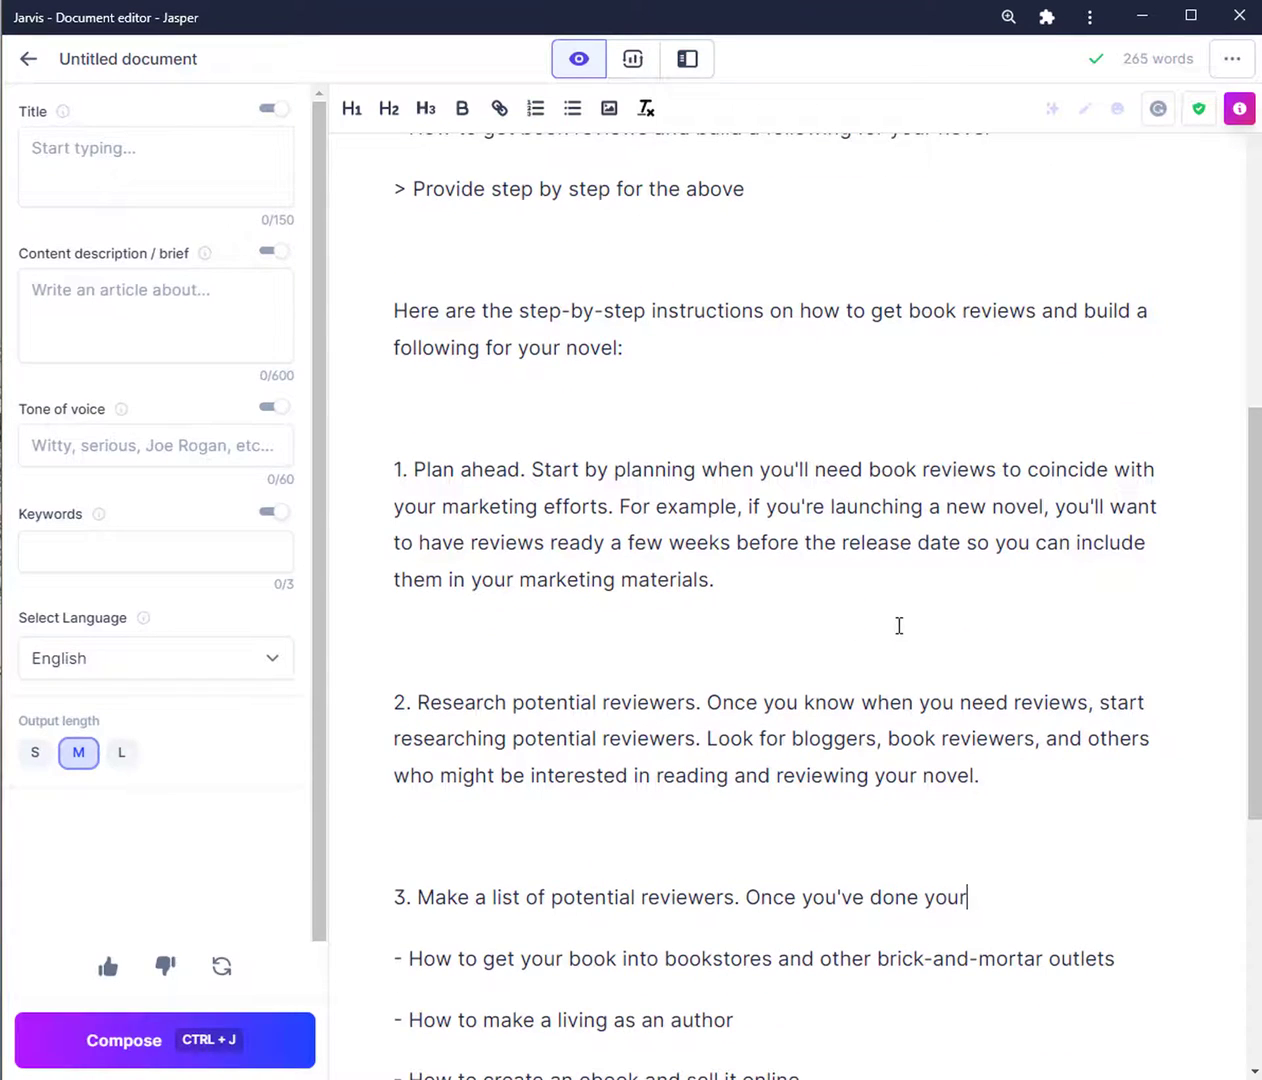
key("ctrl+j")
scroll(905, 645, "down", 1)
scroll(1068, 758, "down", 2)
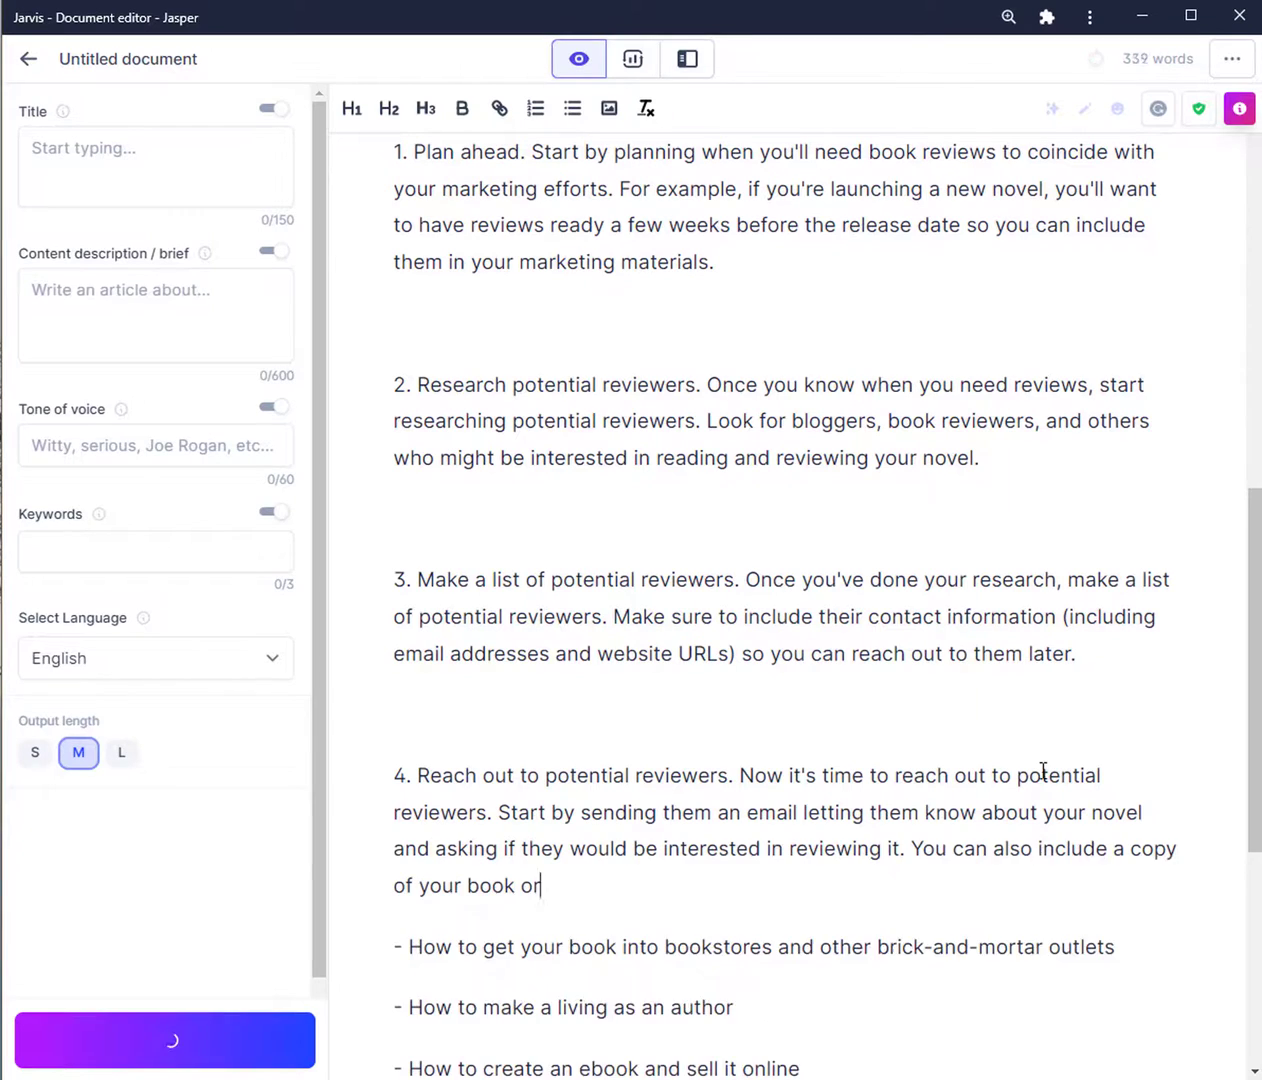
scroll(1042, 770, "down", 3)
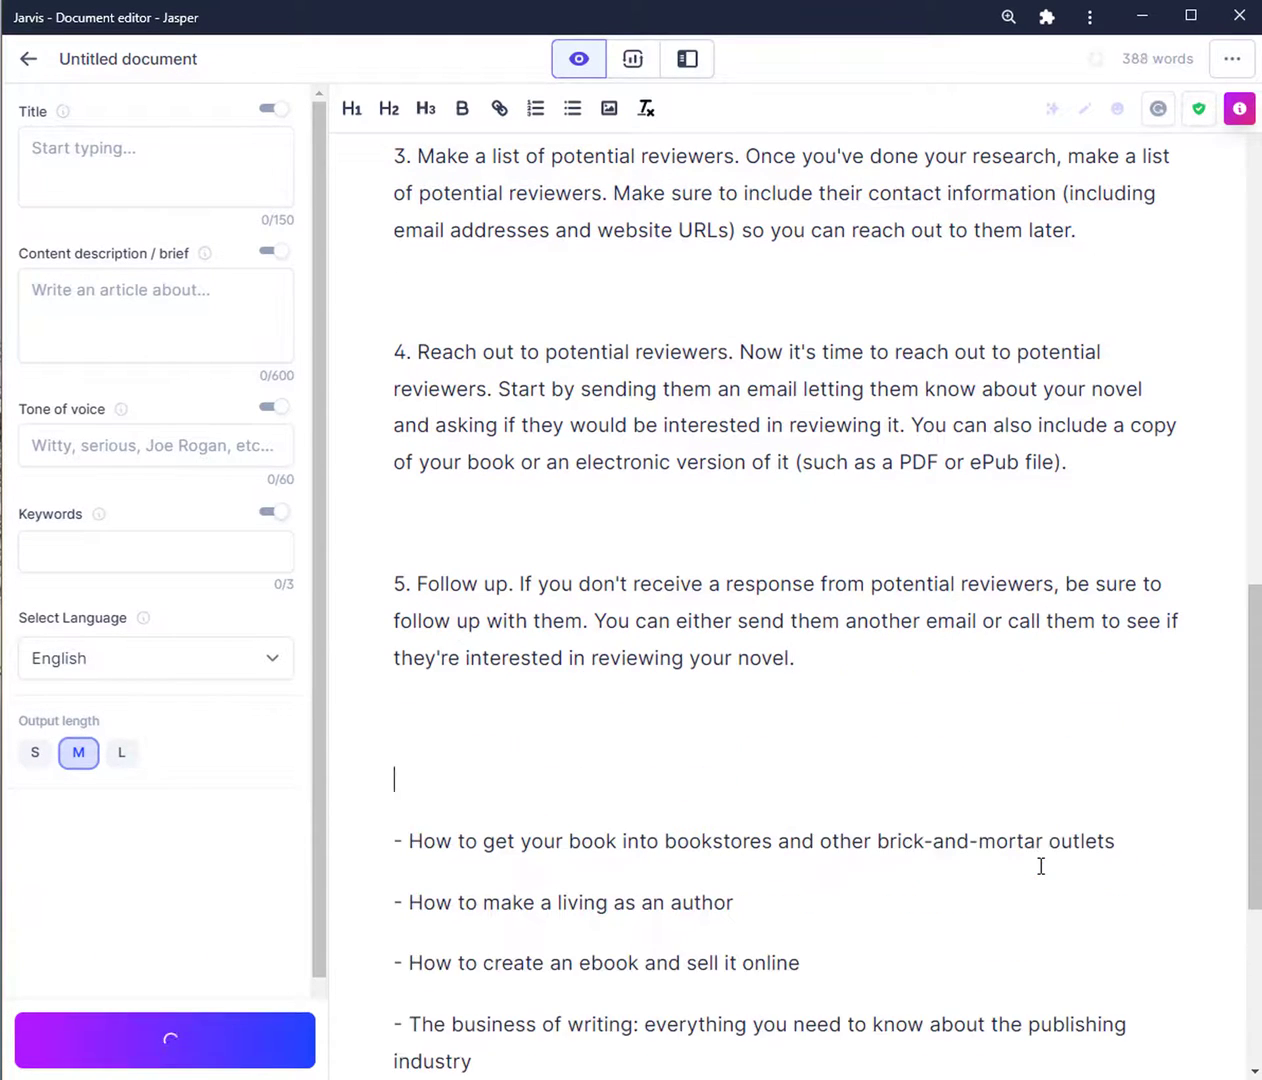
Step: Review the generated step-by-step instructions for getting book reviews, from the introduction to the closing steps
scroll(886, 512, "up", 4)
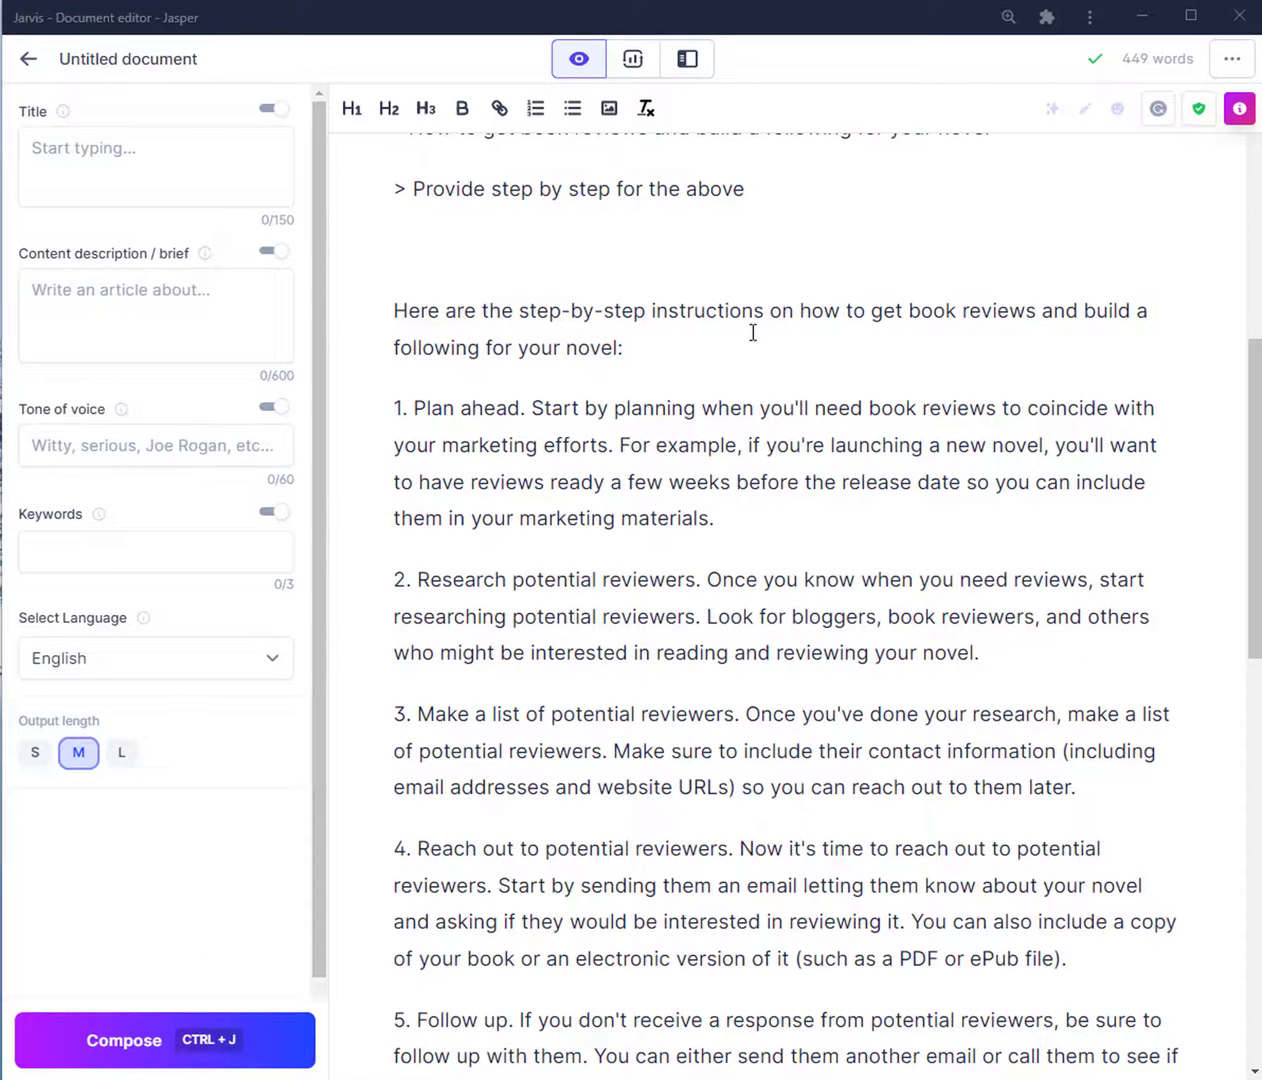
scroll(829, 348, "down", 1)
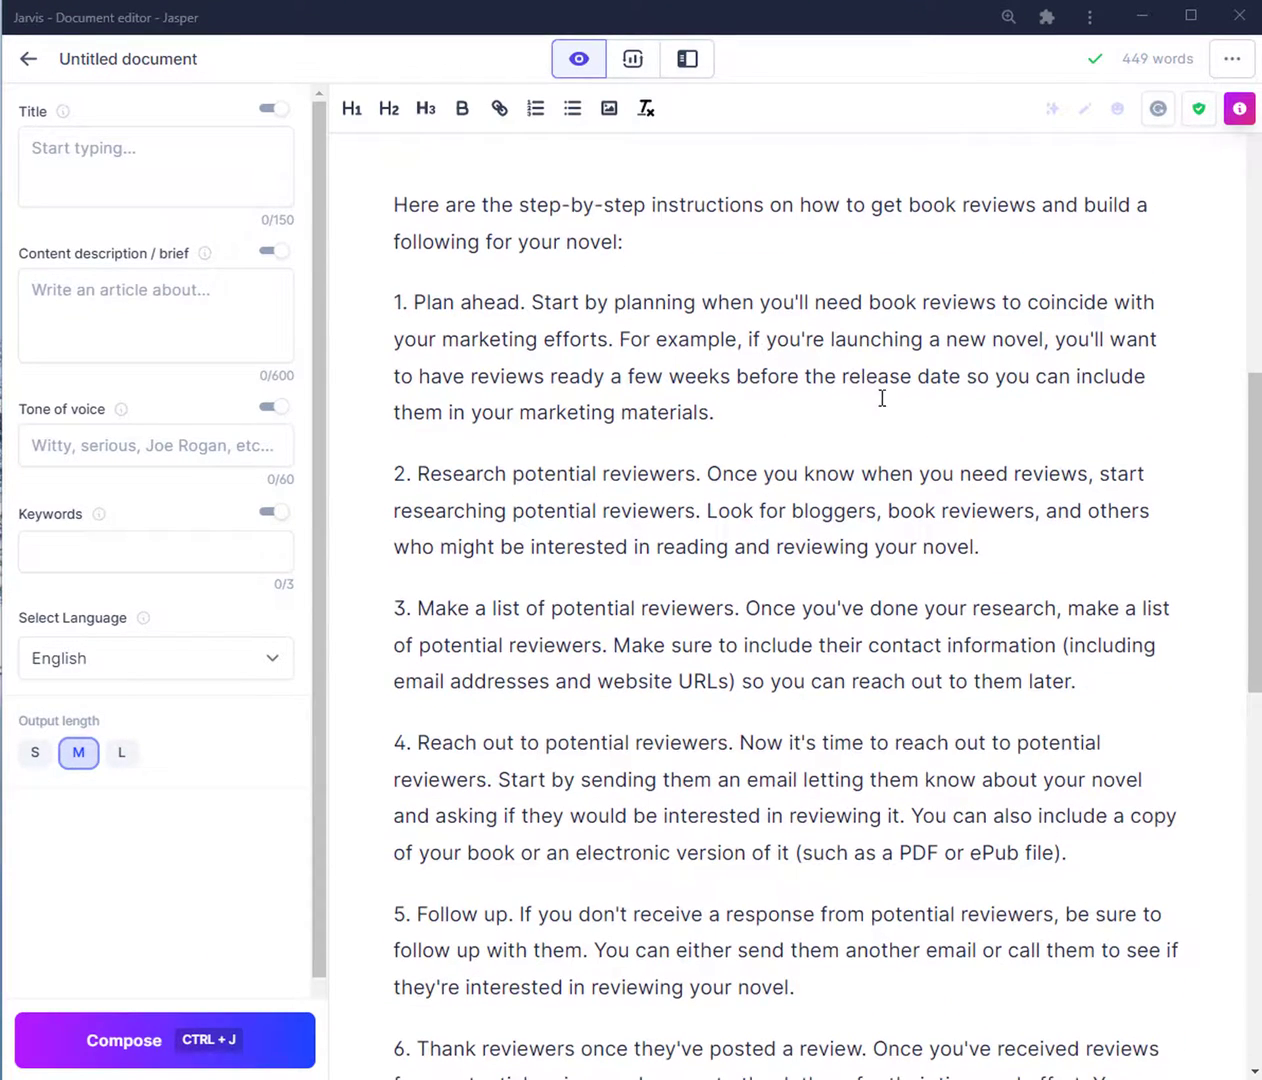
scroll(882, 398, "up", 2)
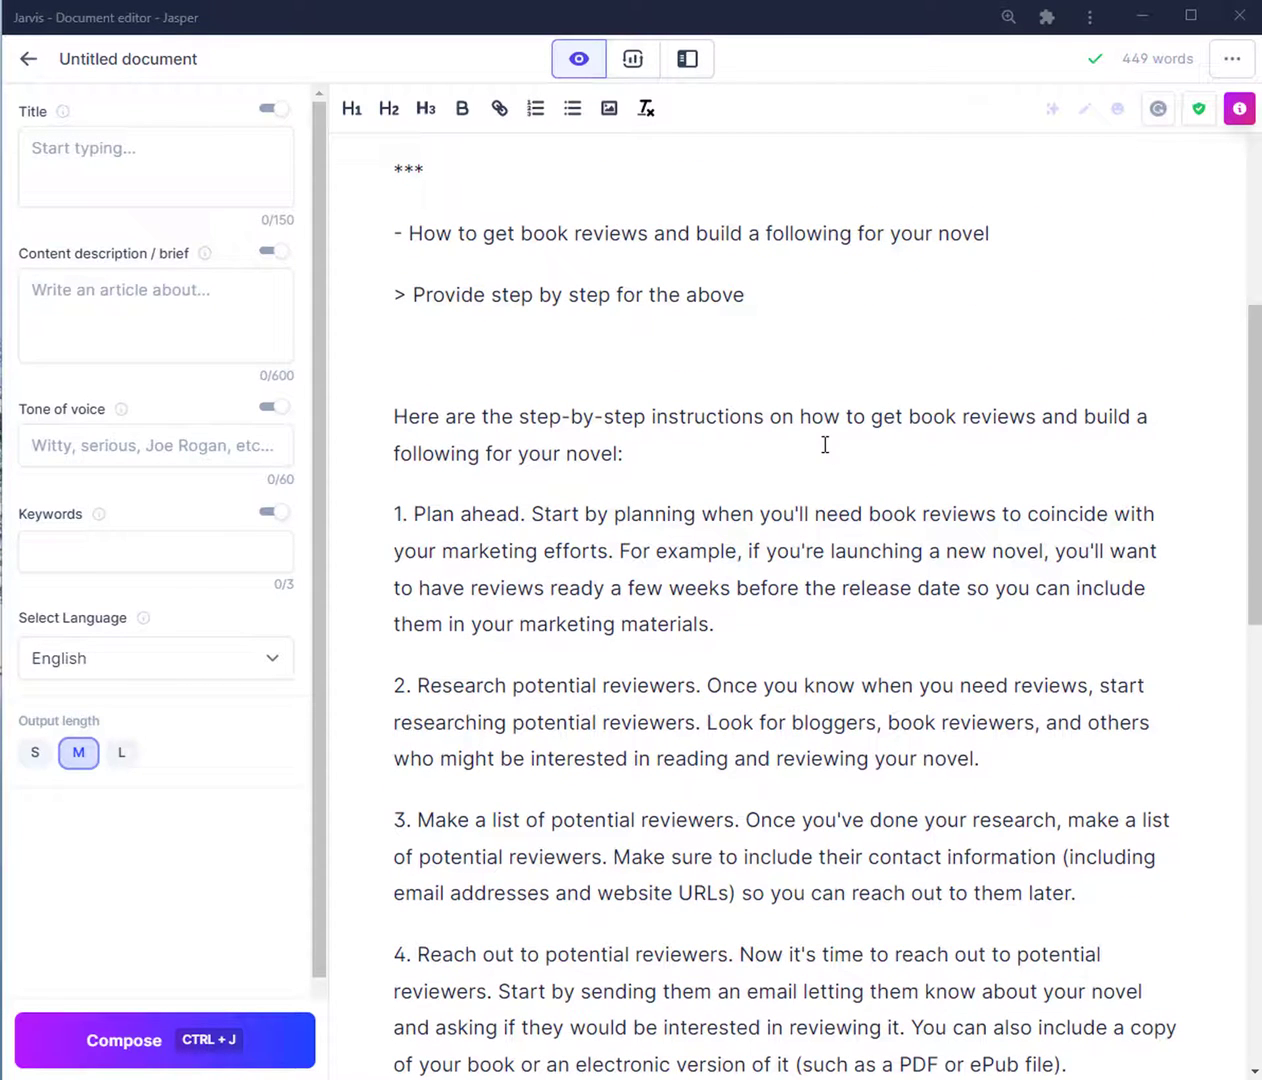
scroll(825, 444, "down", 1)
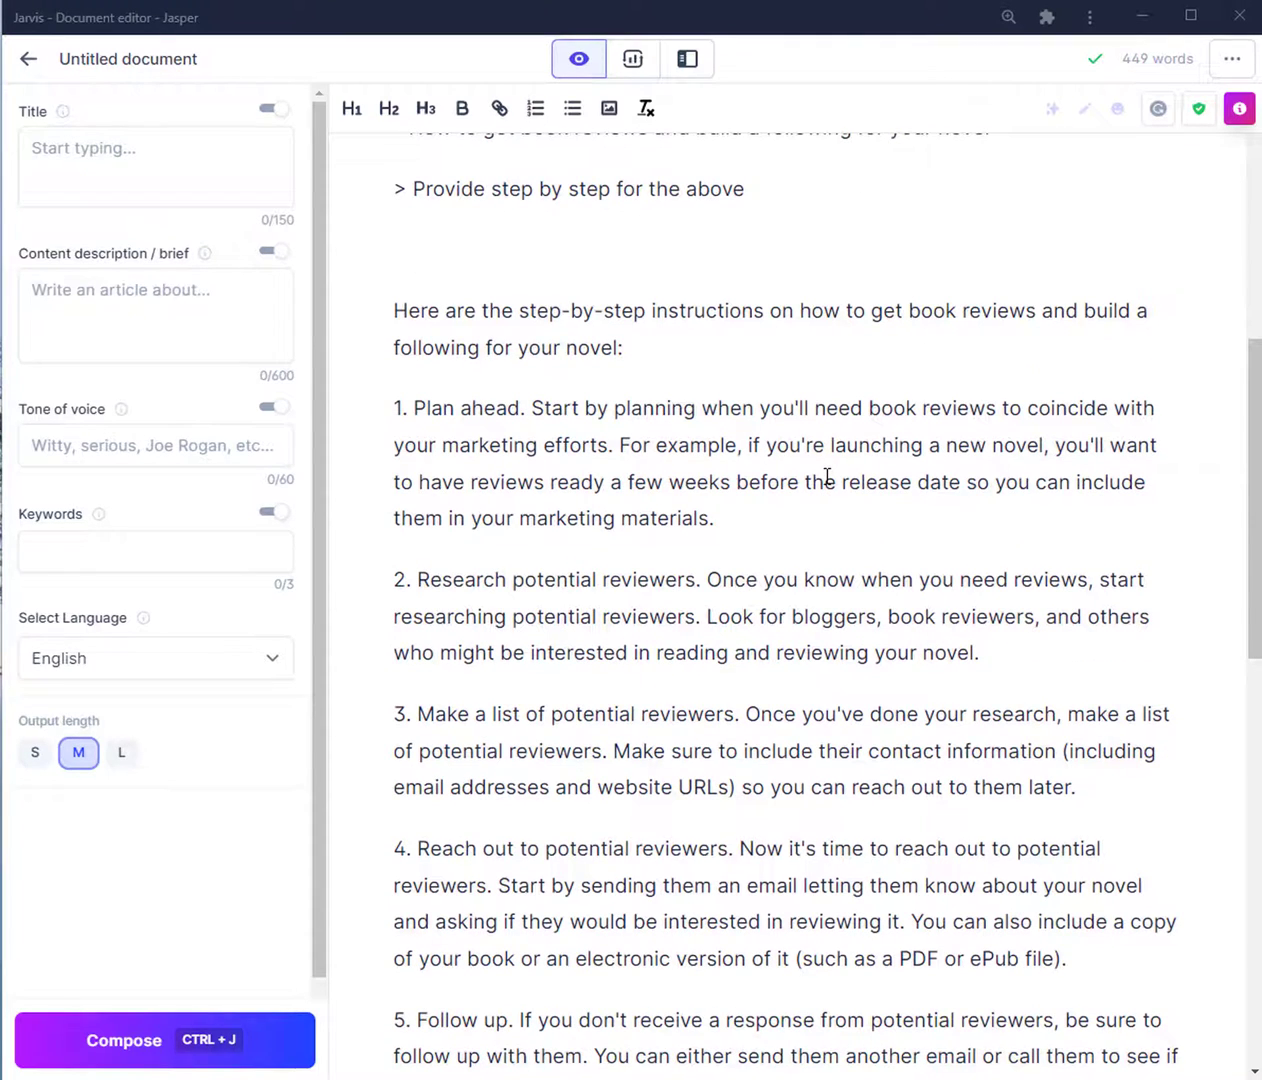
scroll(827, 476, "down", 1)
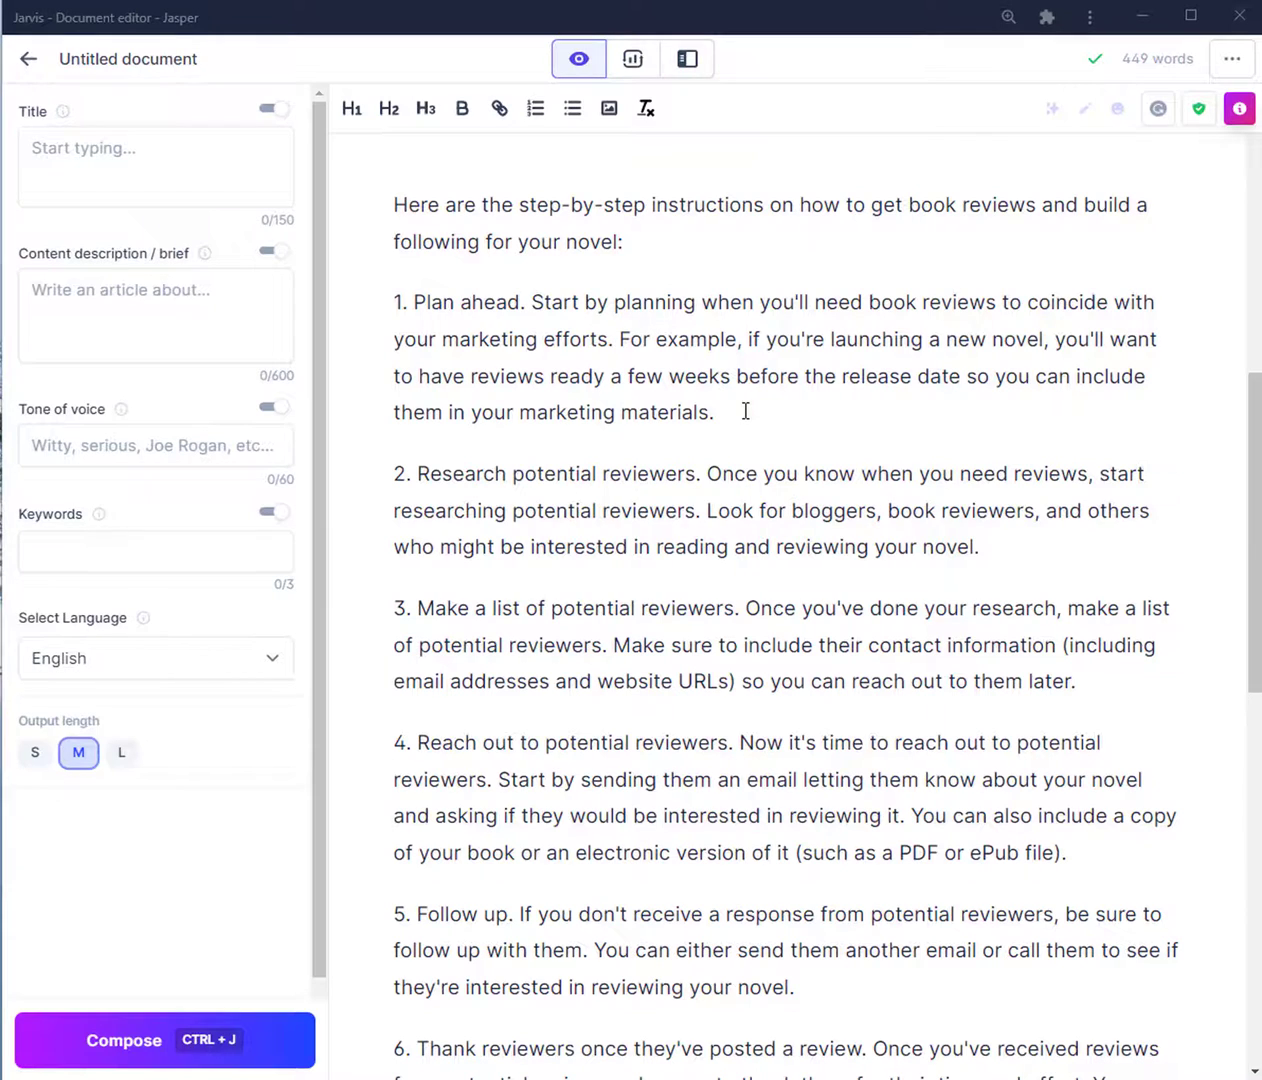
scroll(720, 482, "down", 2)
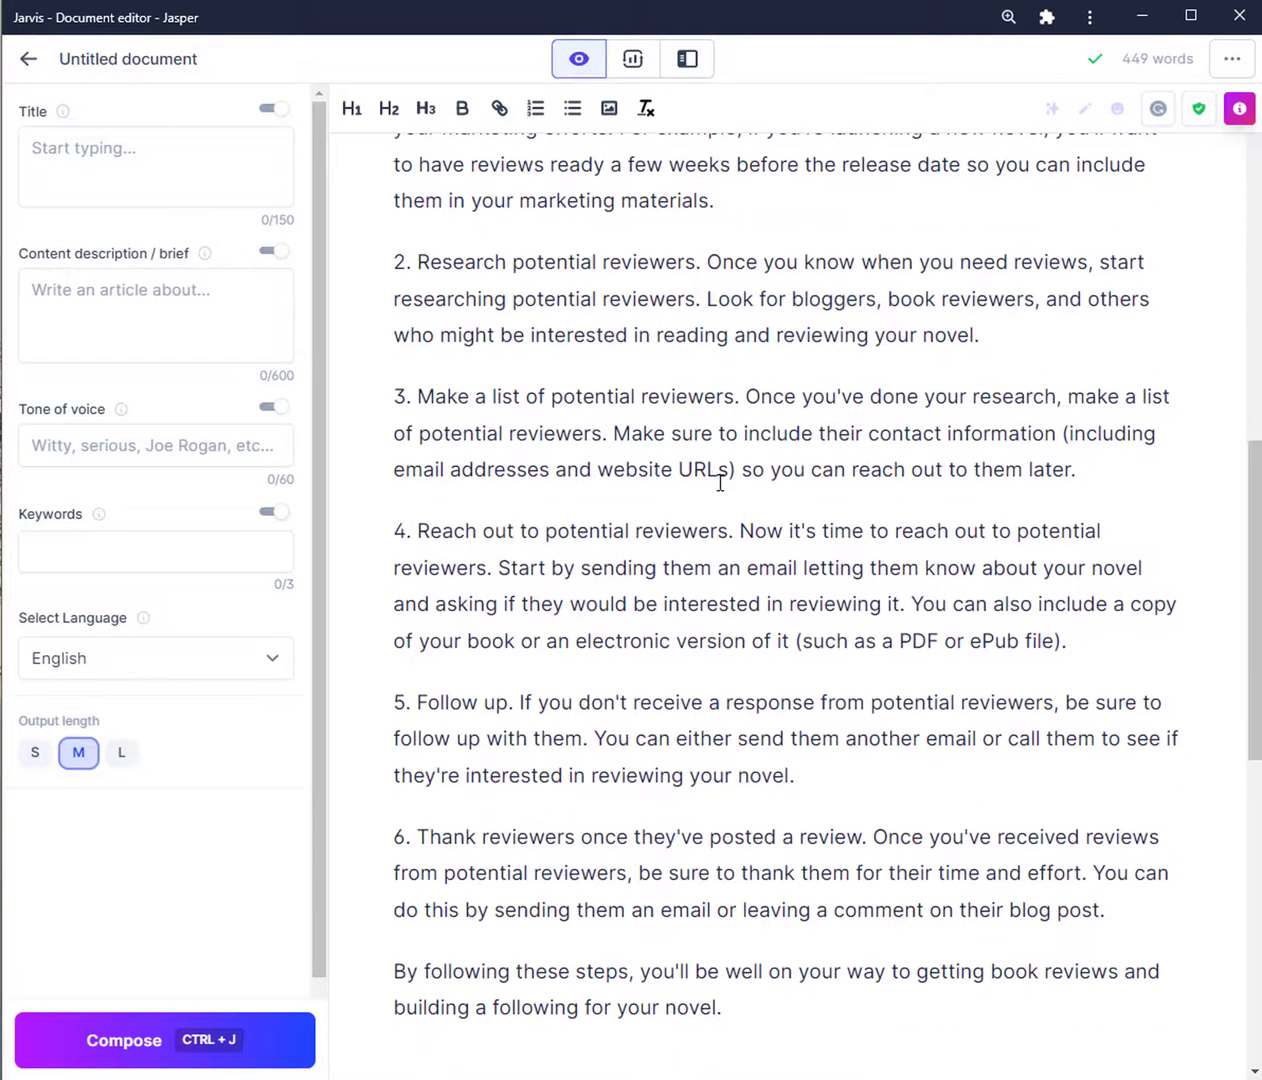
left_click(1135, 468)
left_click(890, 778)
scroll(891, 782, "down", 1)
left_click(1110, 802)
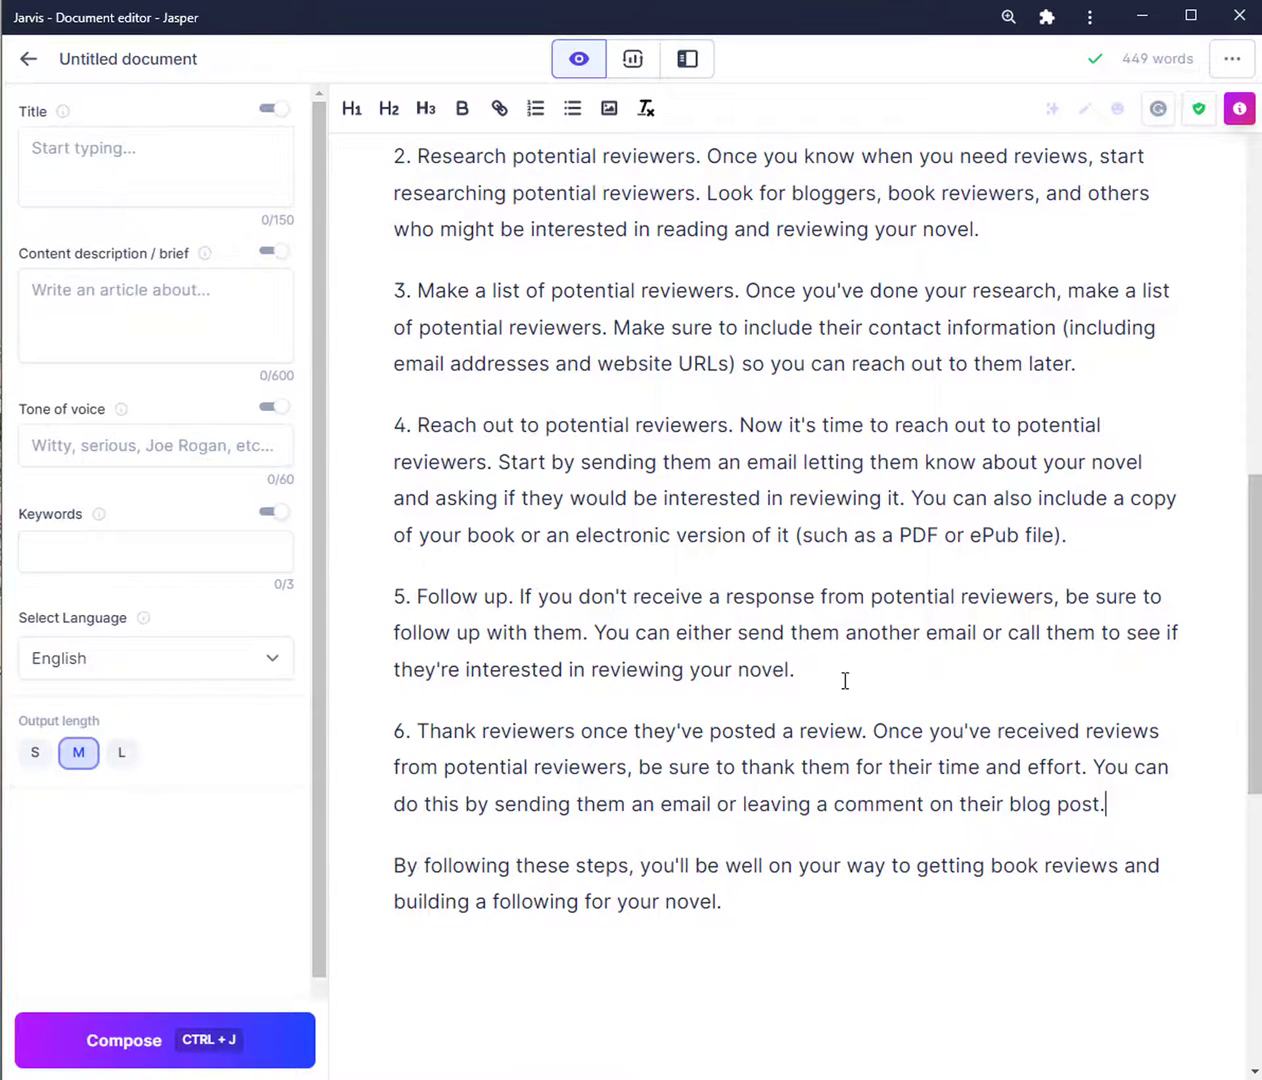
scroll(845, 684, "up", 3)
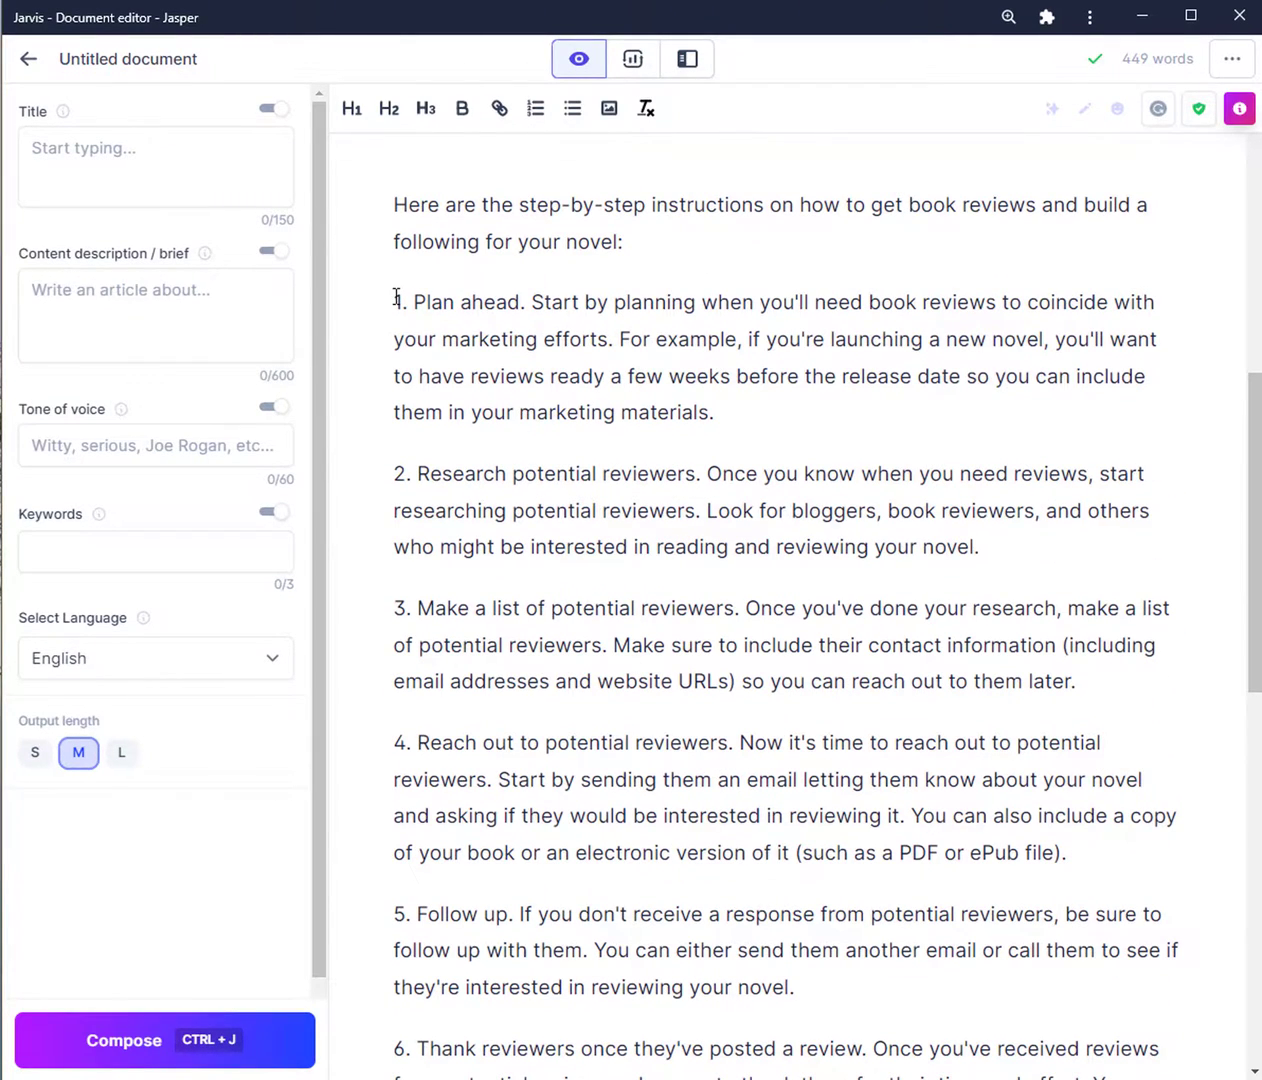
Step: Add an empty paragraph after instruction 1, "Plan ahead"
left_click(764, 410)
scroll(645, 810, "down", 1)
scroll(633, 952, "up", 2)
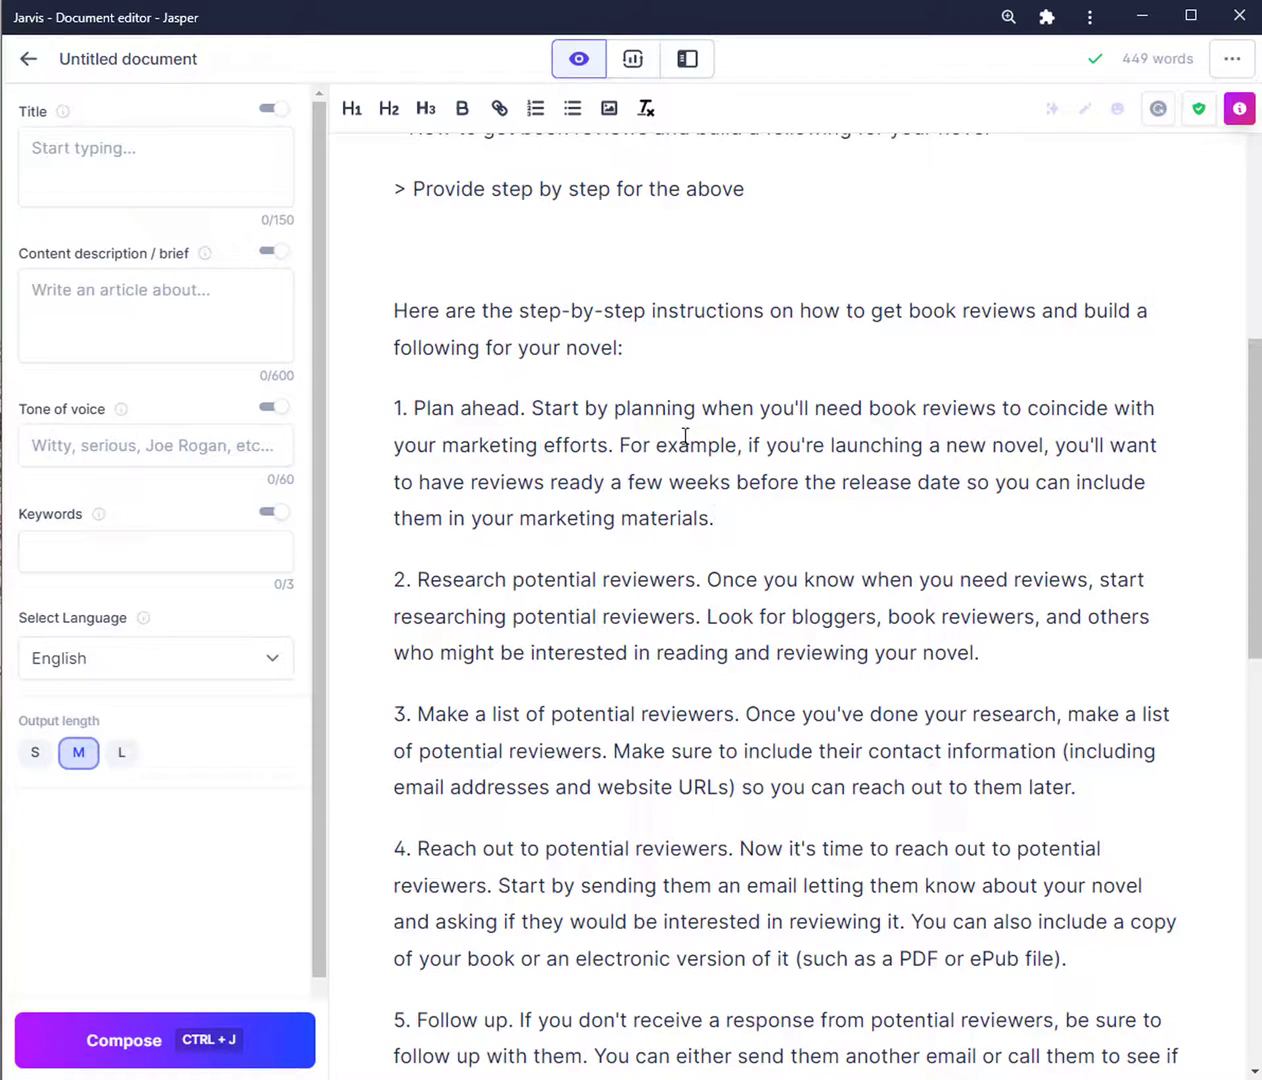
scroll(888, 712, "down", 1)
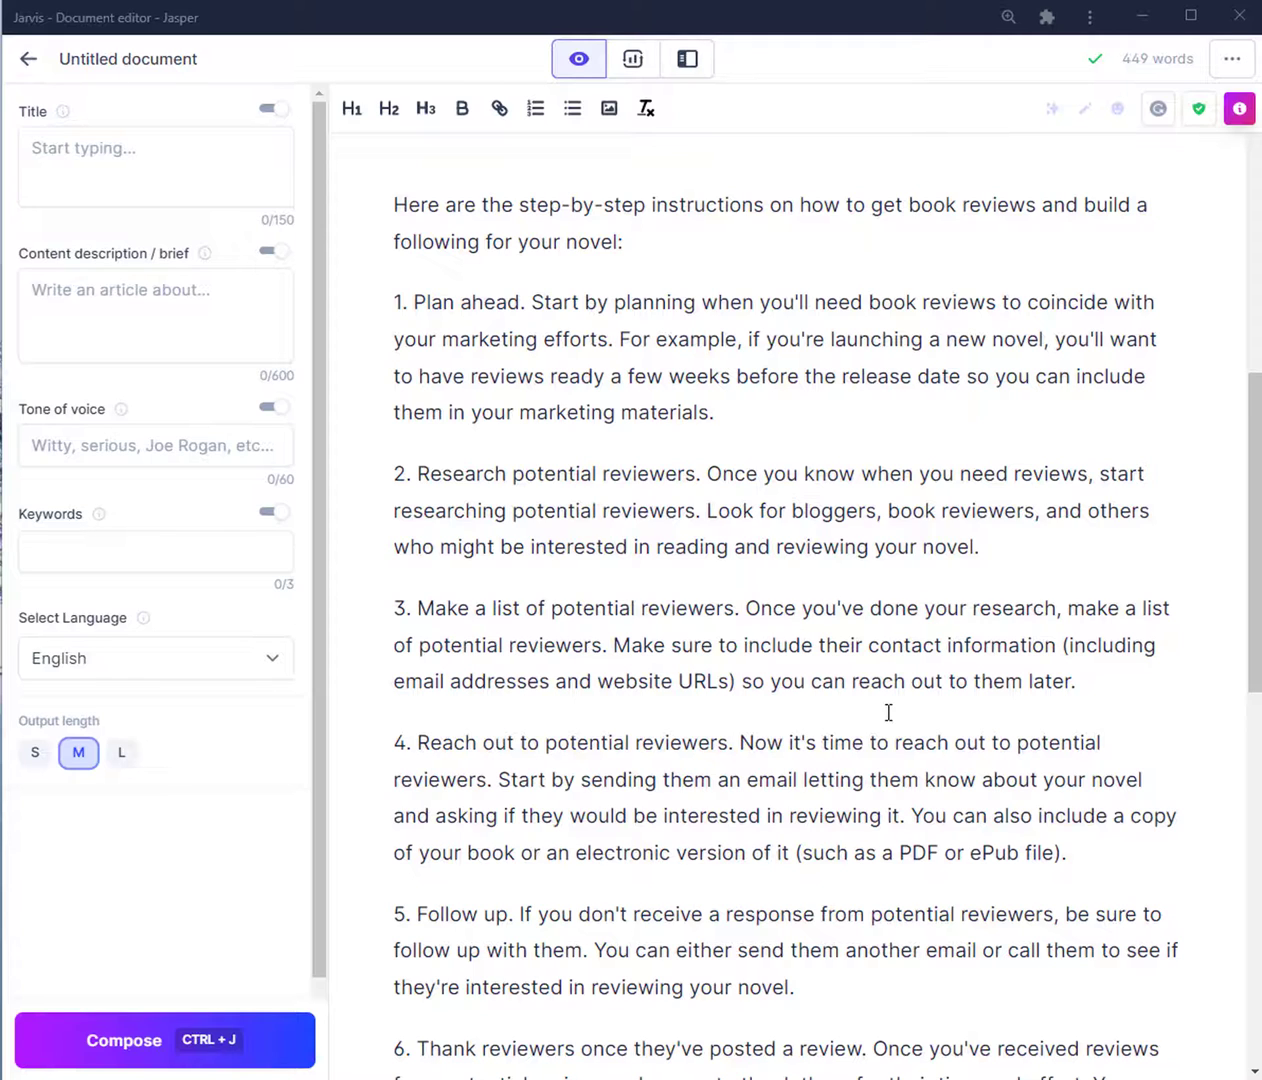
scroll(888, 712, "up", 2)
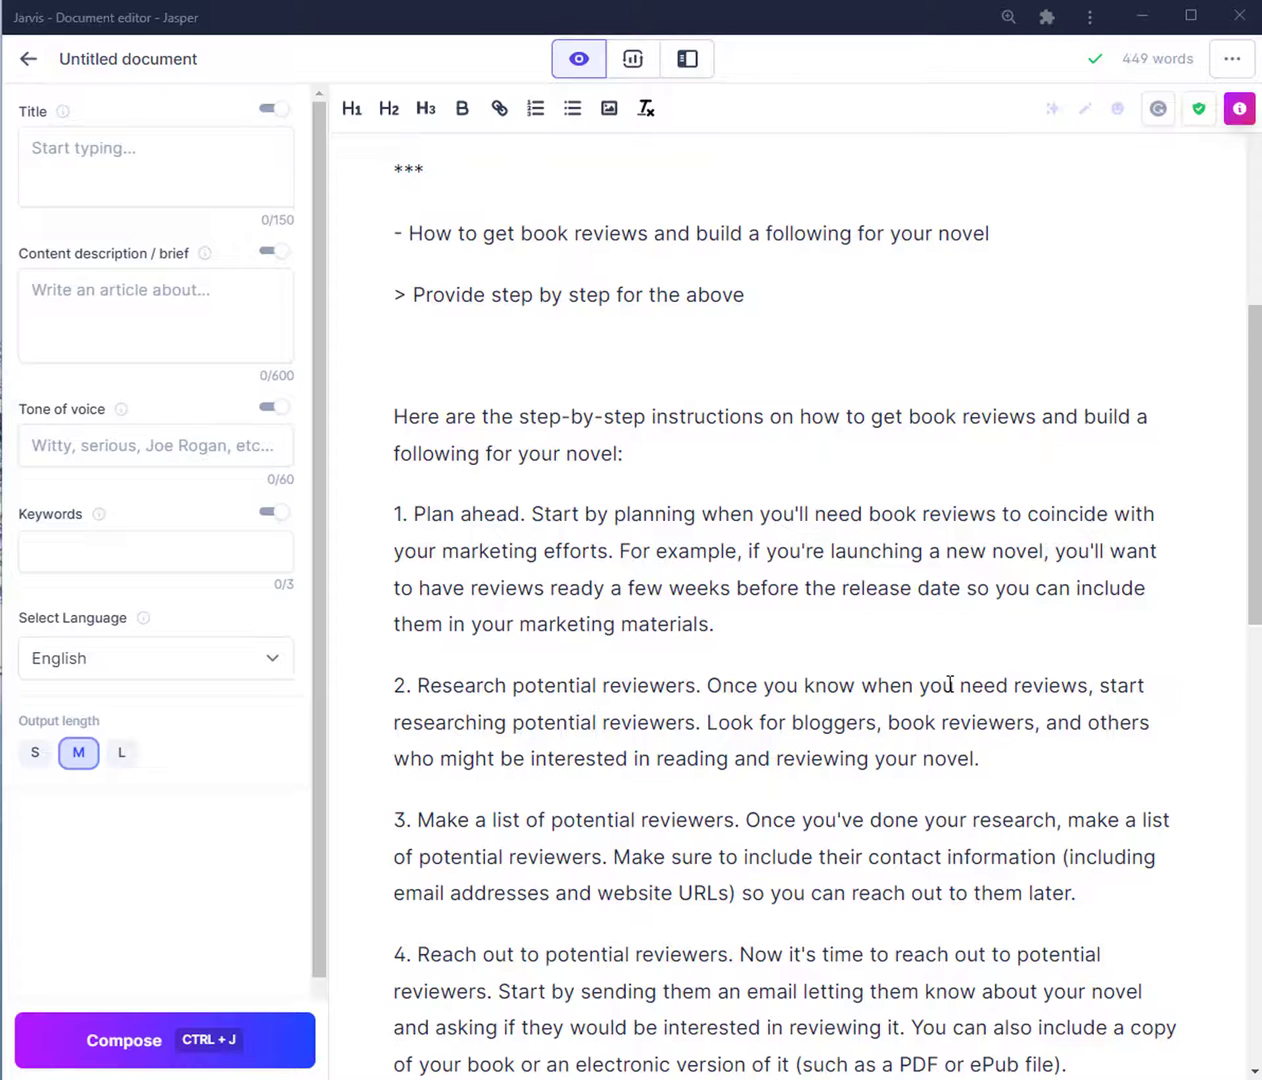
key("Return")
scroll(950, 684, "down", 2)
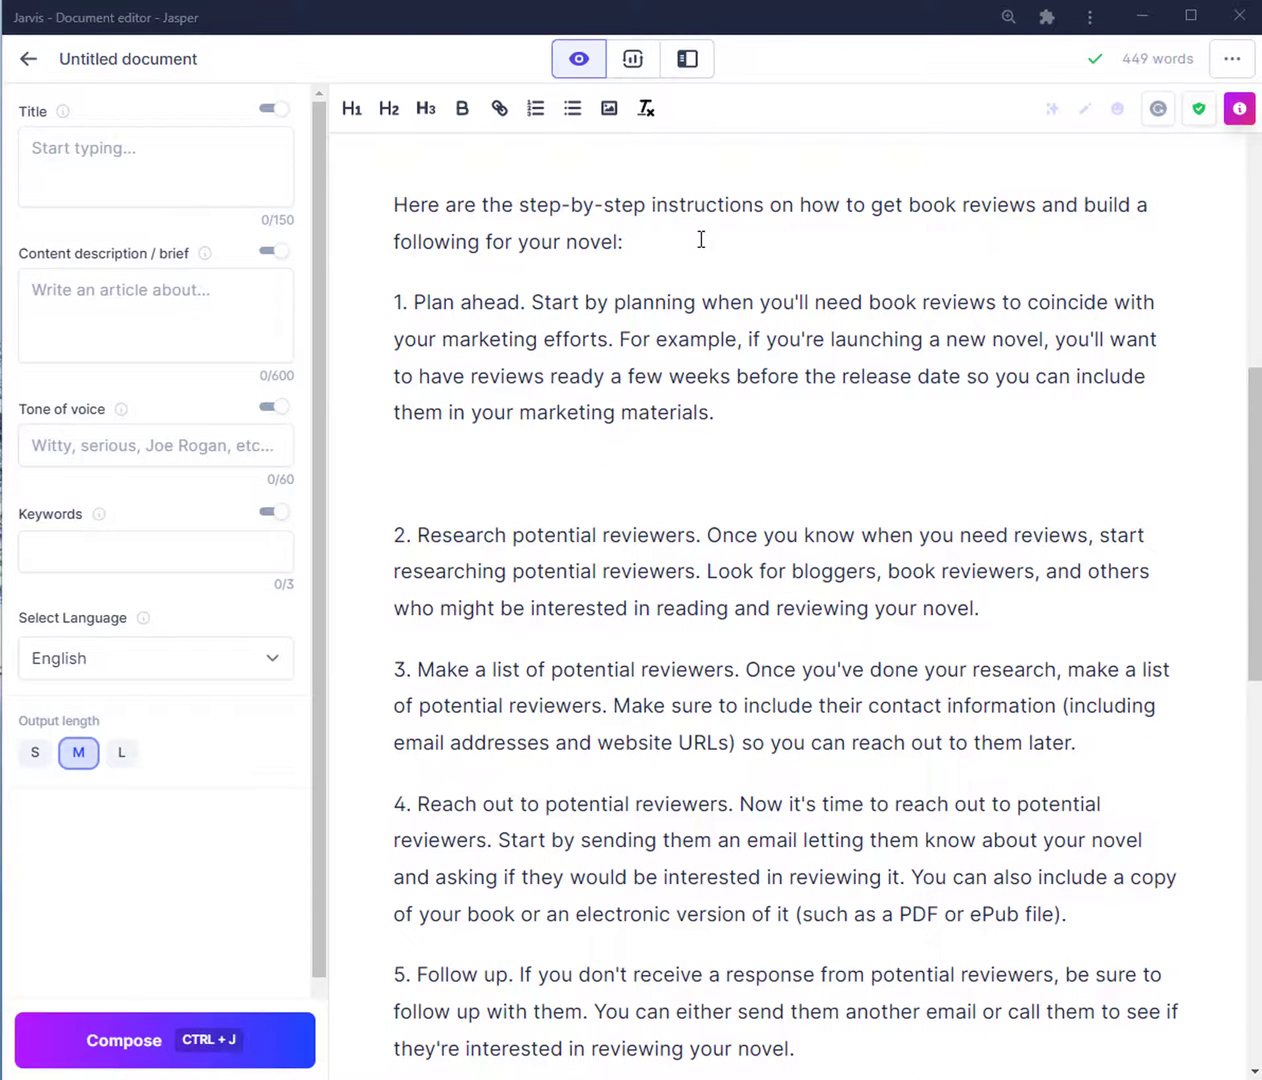
Step: Insert a "***" separator line between the instructions' introductory sentence and instruction 1
left_click(699, 239)
key("Return")
key("Return")
type("***")
key("Down")
key("Up")
key("Up")
key("BackSpace")
Step: Write the command ">Expand on above" below instruction 1 and have the AI compose the expansion
left_click(625, 541)
type(">Expand on above")
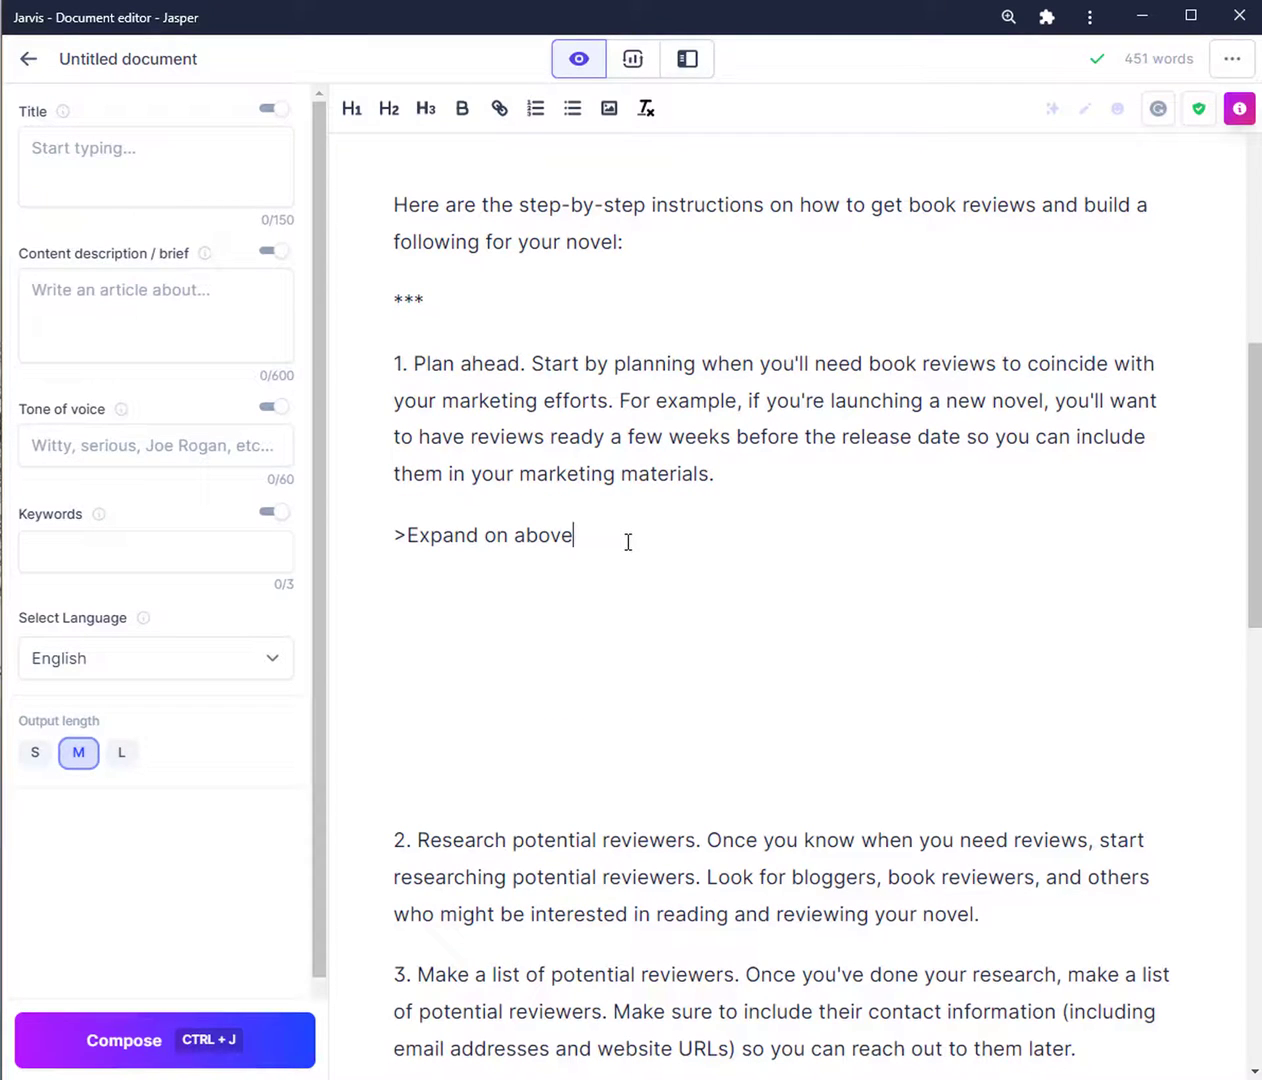
key("ctrl+j")
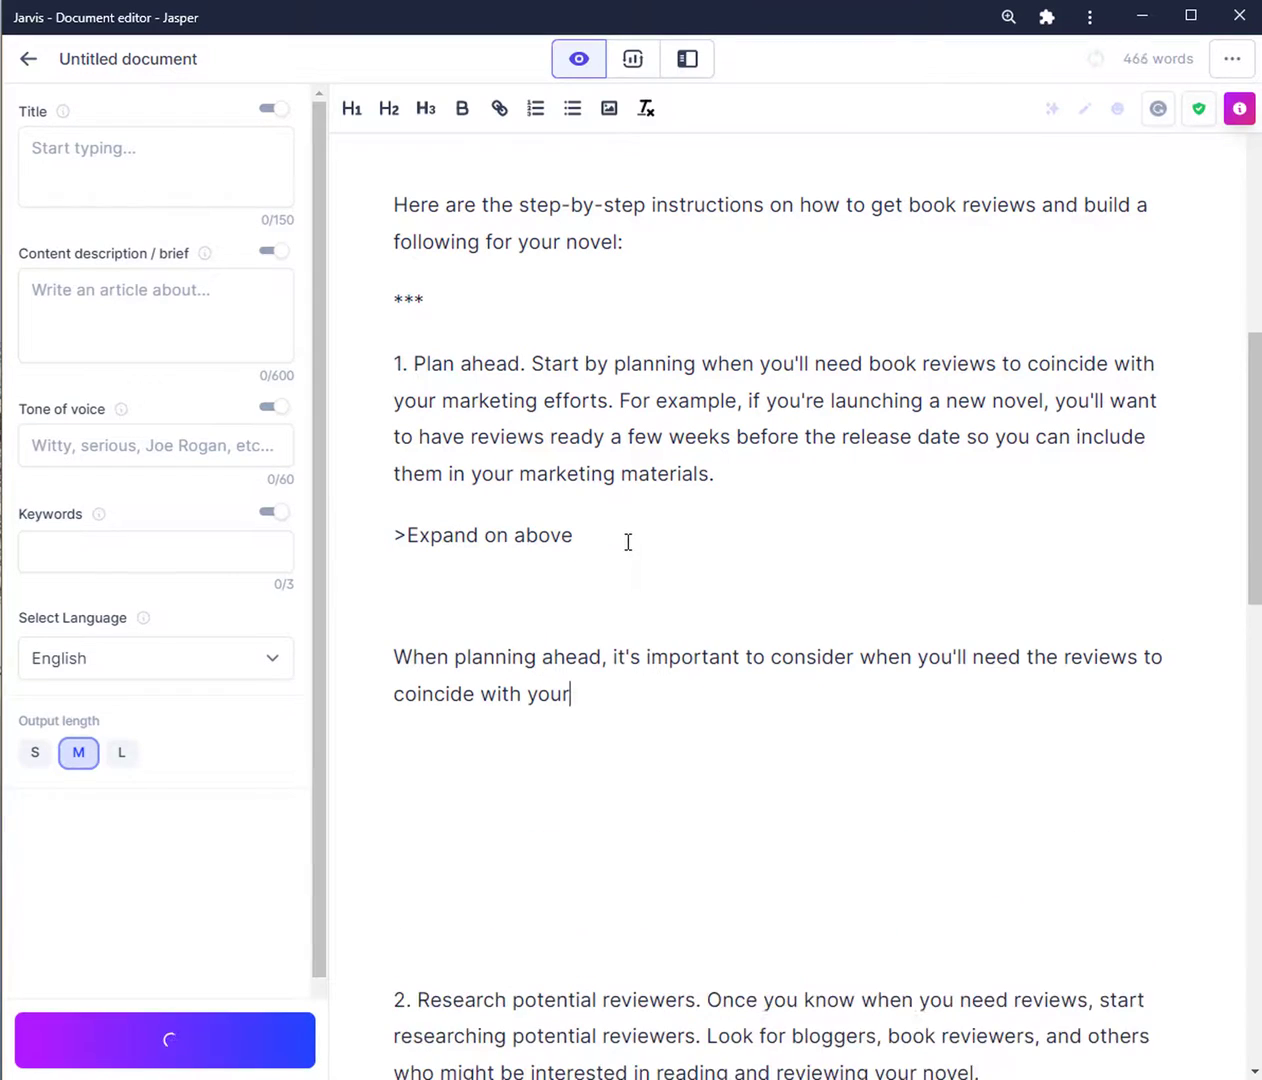
Step: Have the AI finish composing the expansion of instruction 1, "Plan ahead", and review the generated paragraphs
key("ctrl+j")
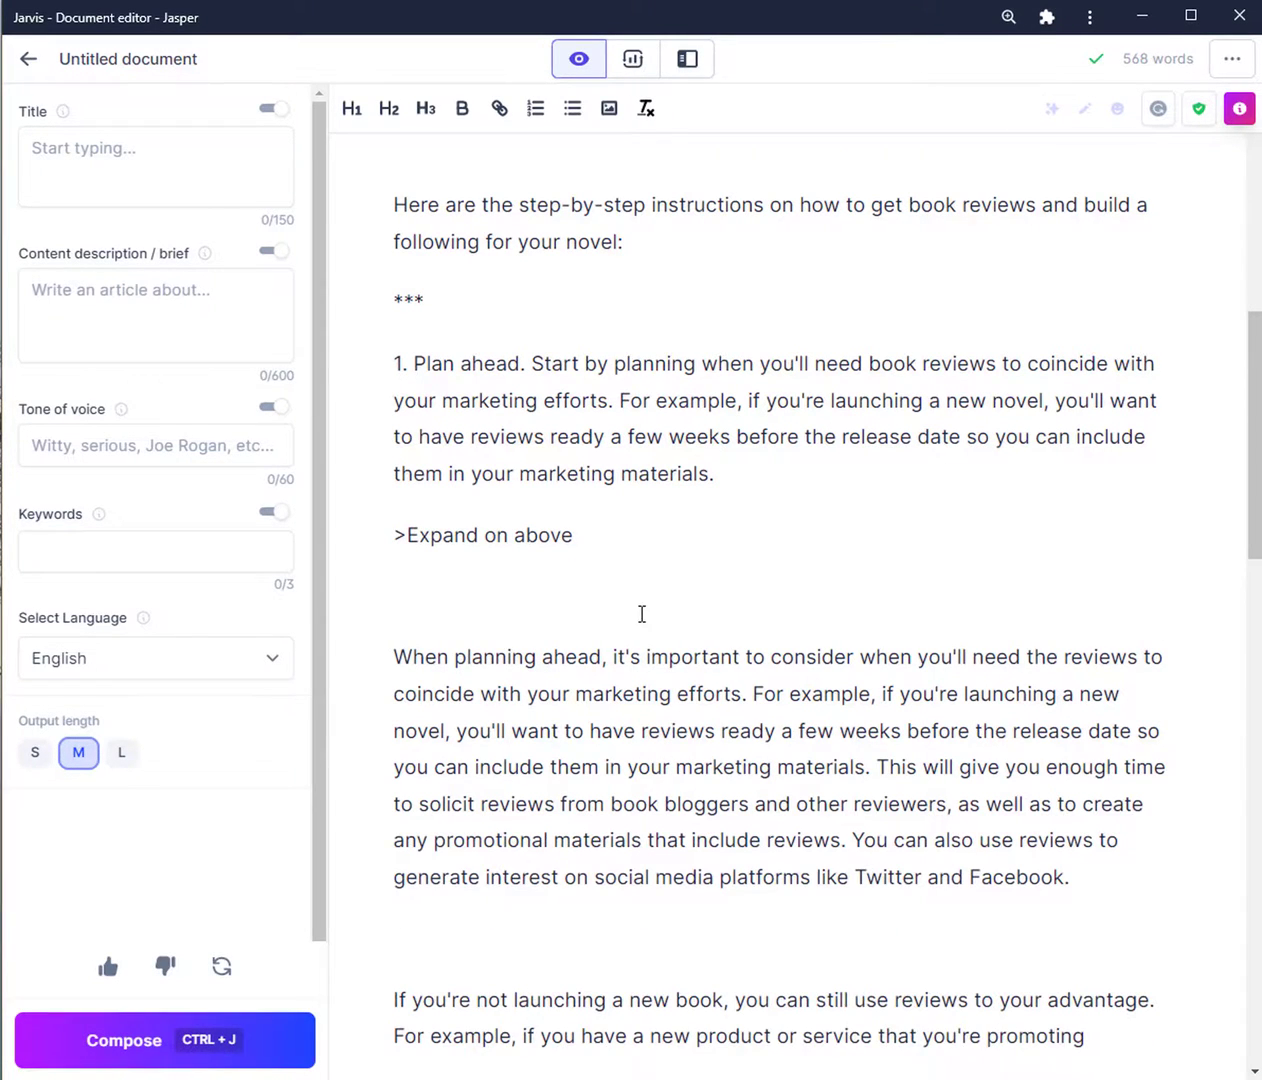
scroll(960, 595, "down", 4)
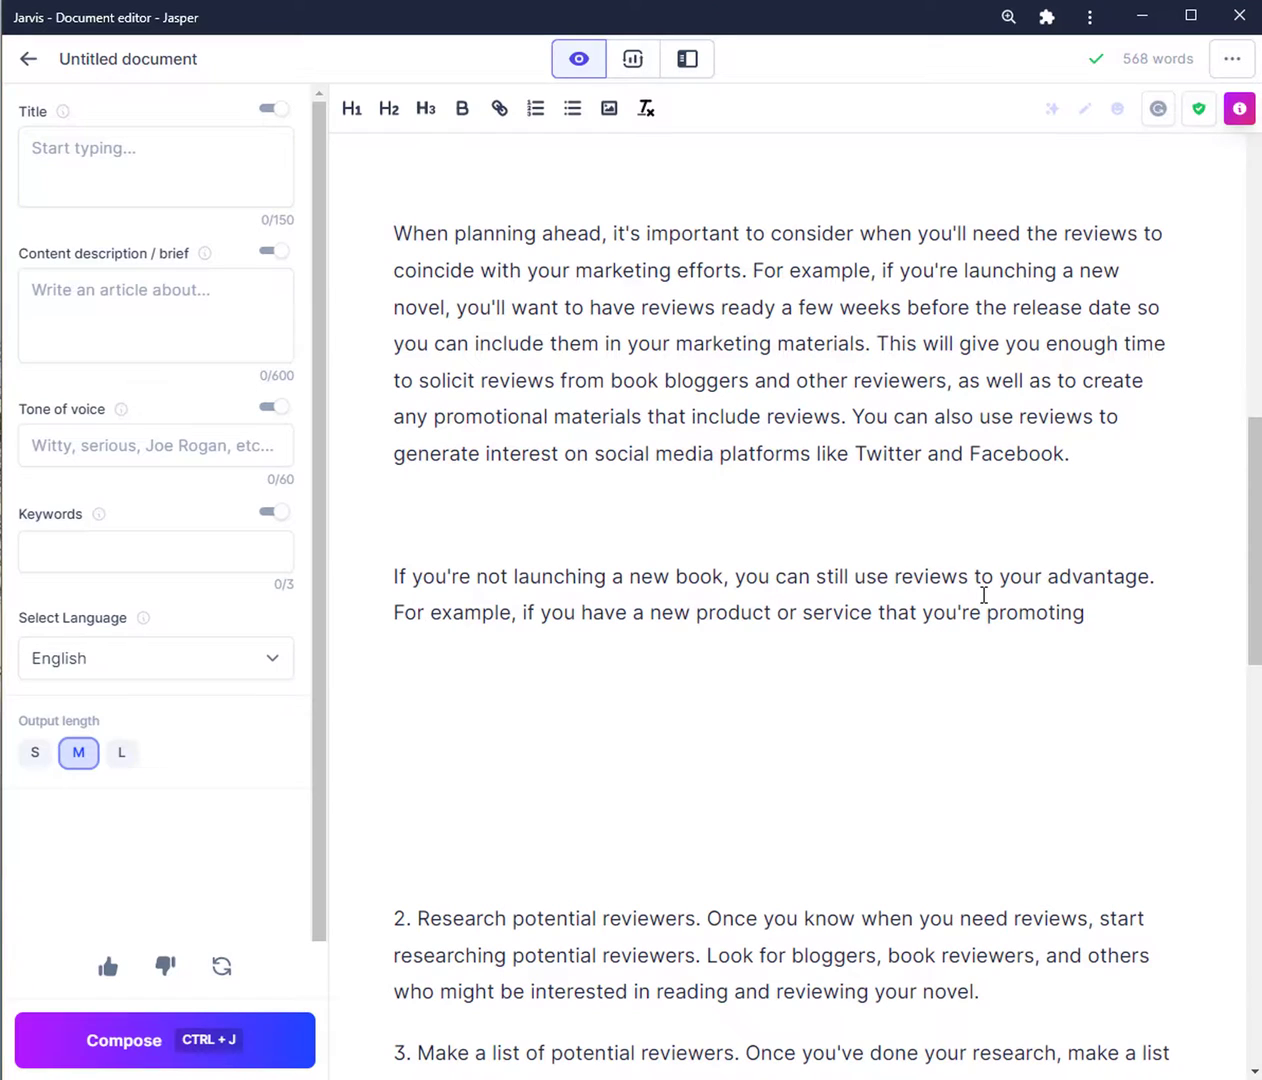
scroll(982, 590, "up", 3)
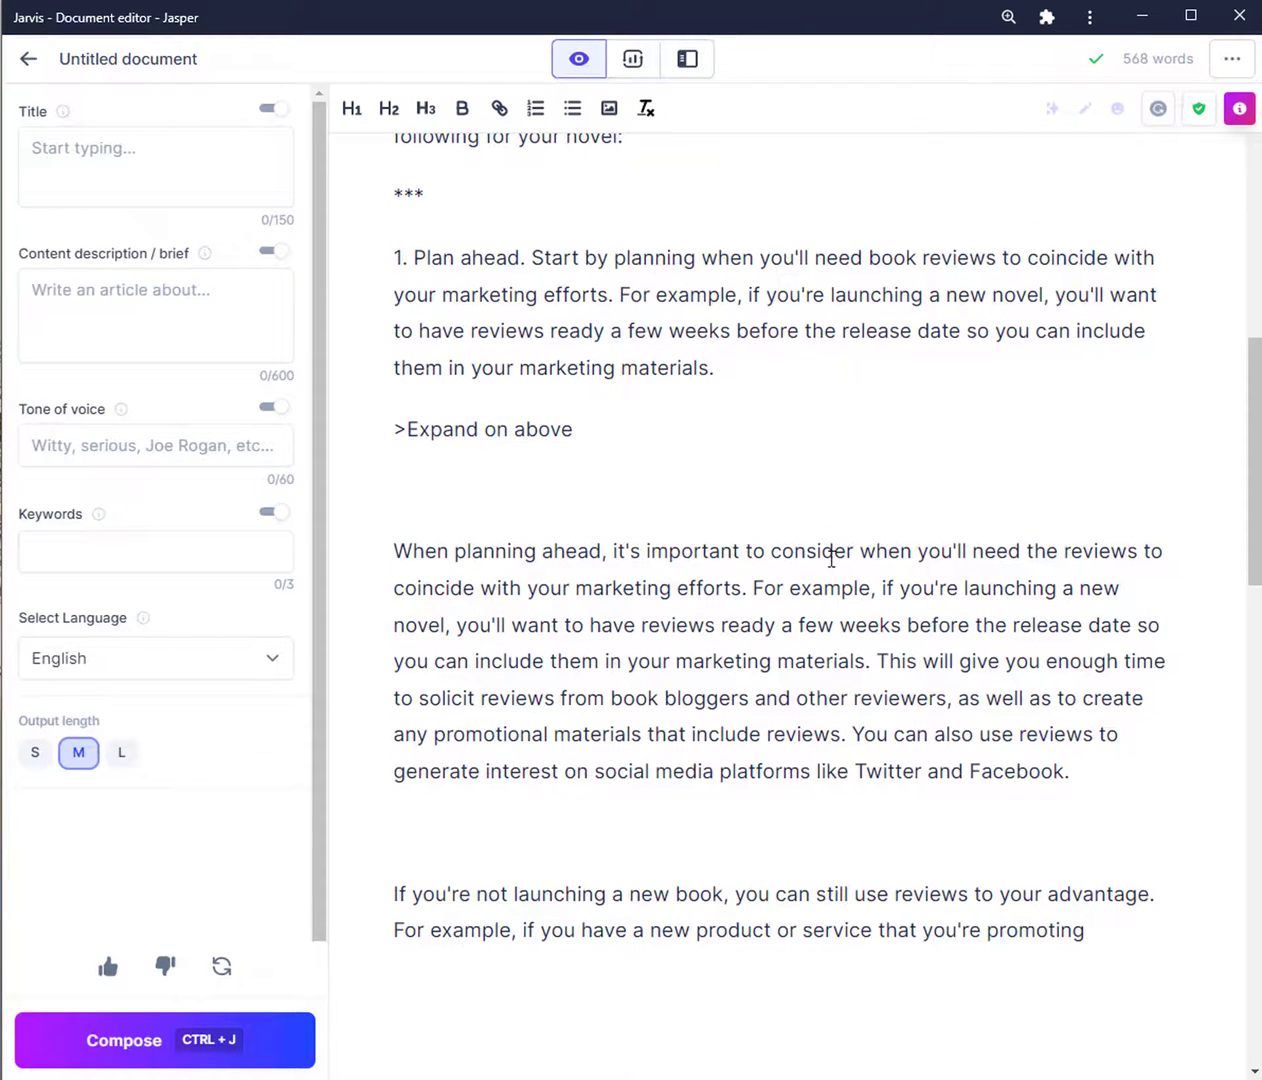
Step: Delete the ">Expand on above" command and the empty paragraphs around the expansion's first paragraph
left_click_drag(596, 426, 394, 428)
key("BackSpace")
key("BackSpace")
key("BackSpace")
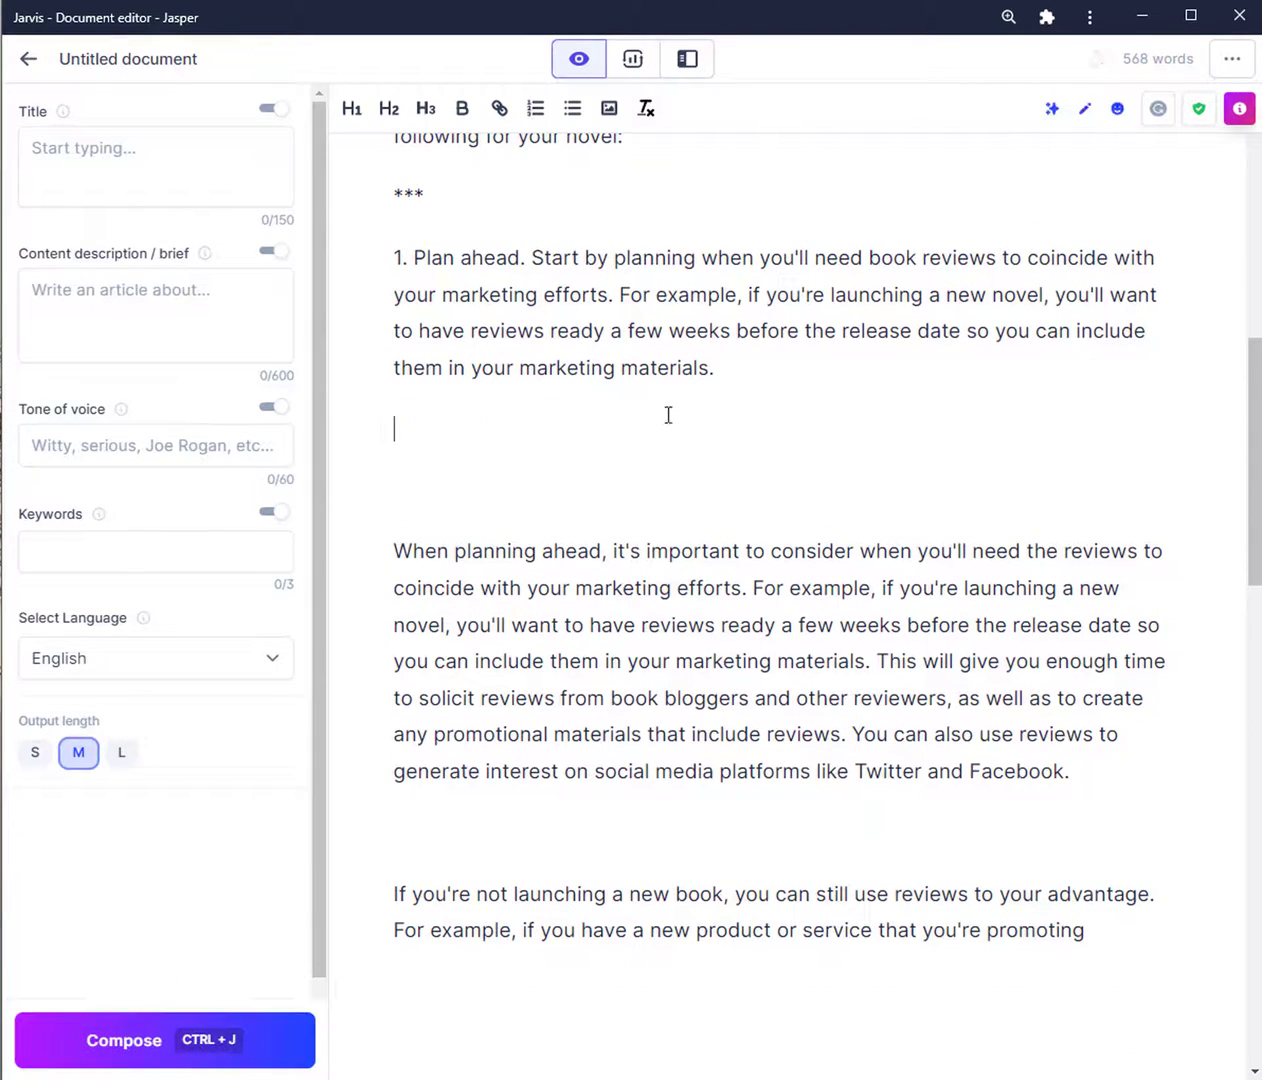
left_click(752, 678)
key("BackSpace")
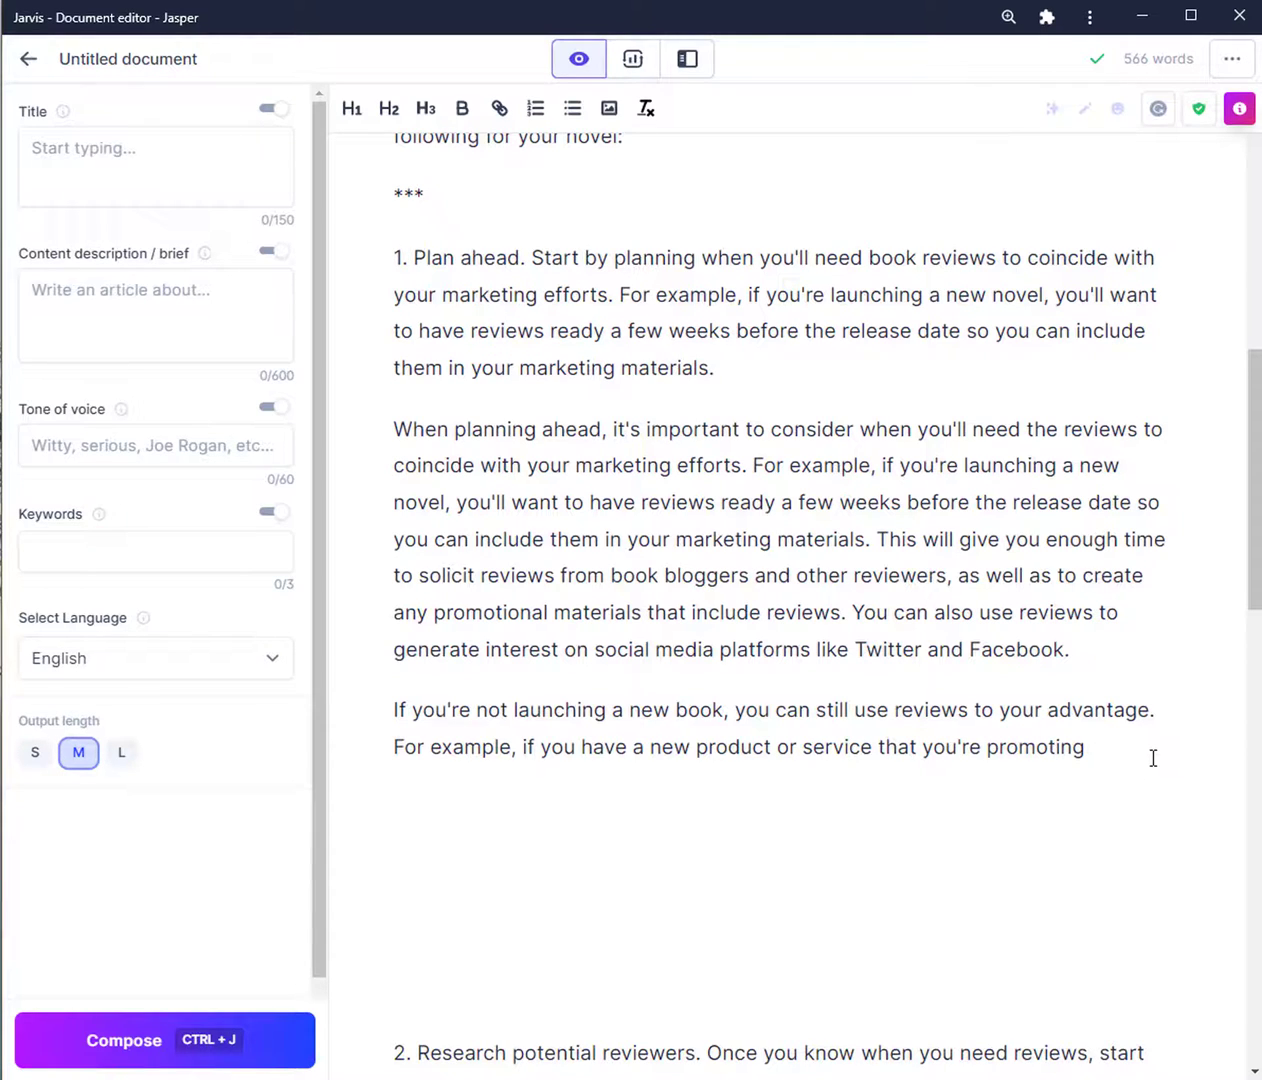
Step: Remove the empty paragraphs between the end of the expansion and instruction 2, "Research potential reviewers"
scroll(1080, 665, "up", 6)
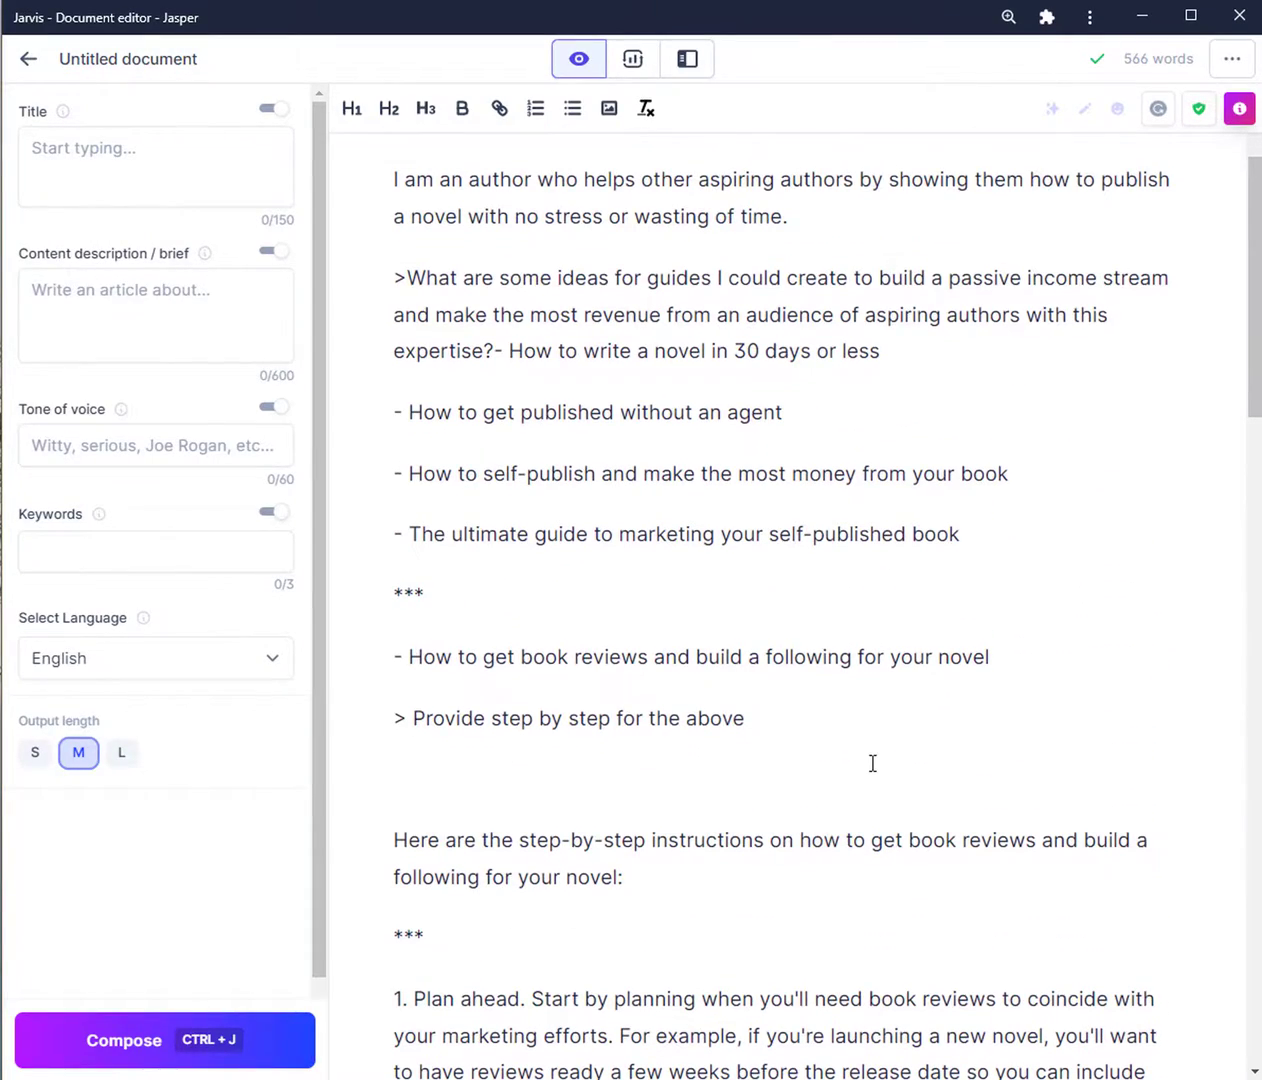
scroll(870, 761, "up", 3)
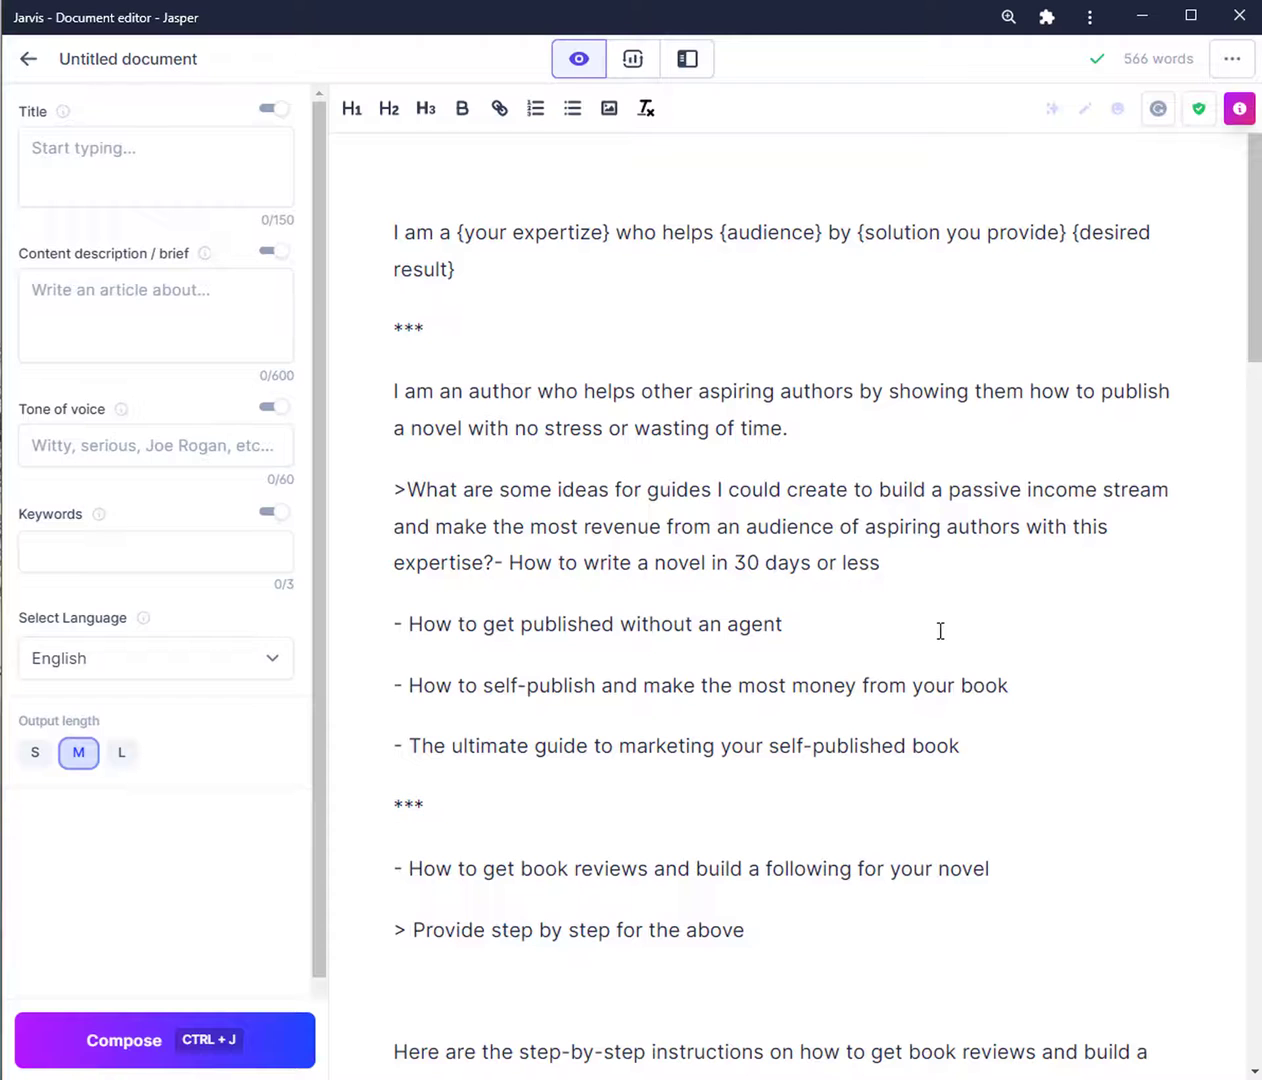
scroll(930, 608, "down", 3)
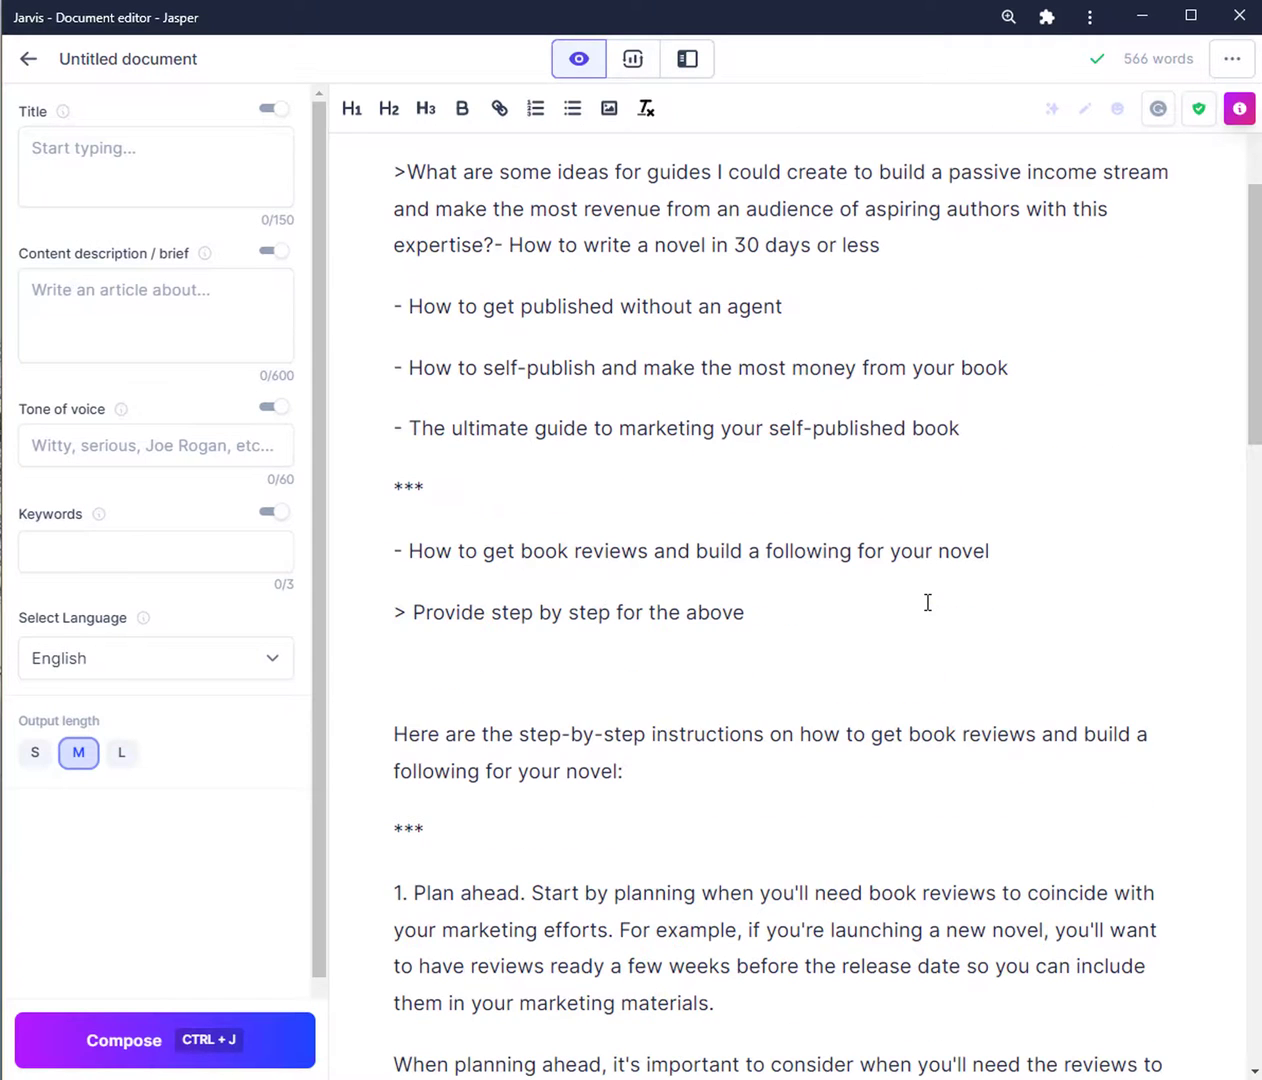
scroll(930, 602, "down", 2)
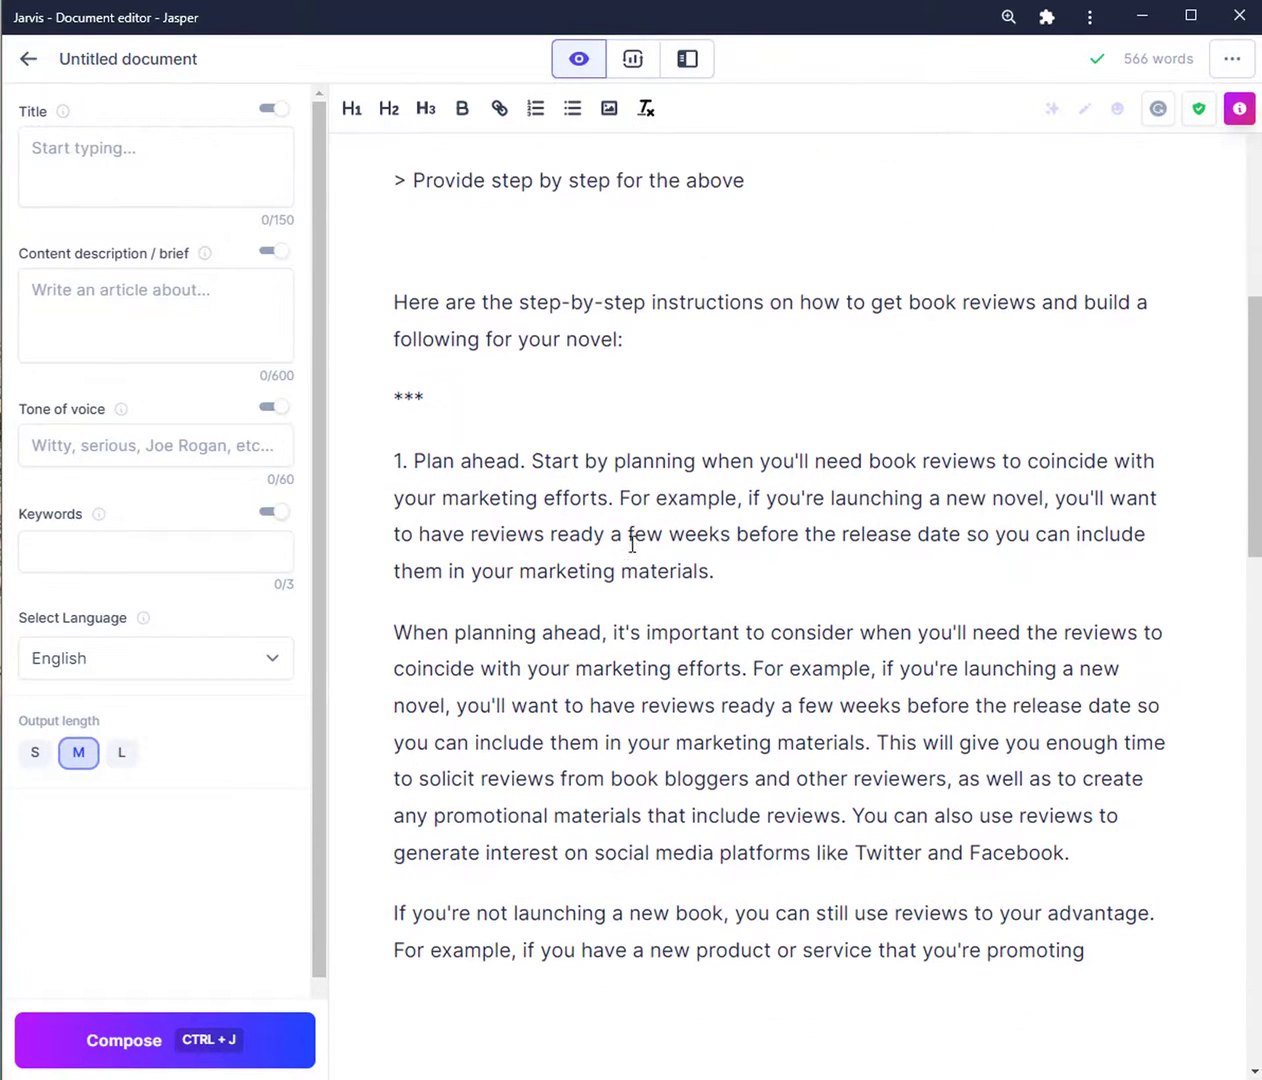
scroll(617, 731, "down", 4)
left_click(437, 952)
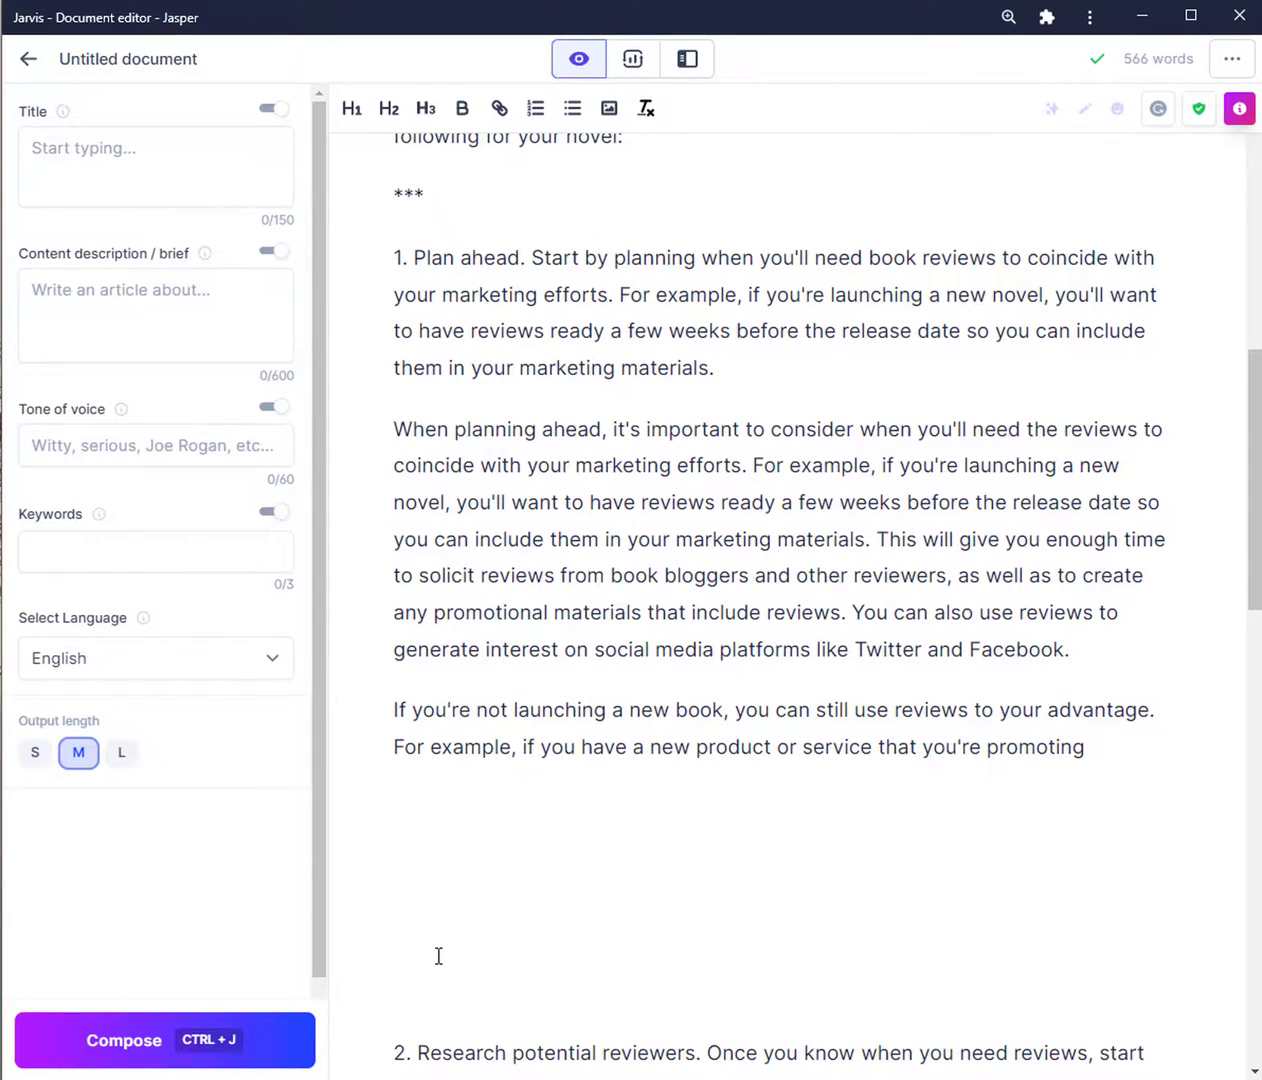
key("BackSpace")
key("BackSpace")
key("BackSpace")
key("BackSpace")
Step: Review the whole document, from the opening template sentence and guide ideas through the expanded instructions to the remaining ideas at the end
scroll(691, 763, "up", 8)
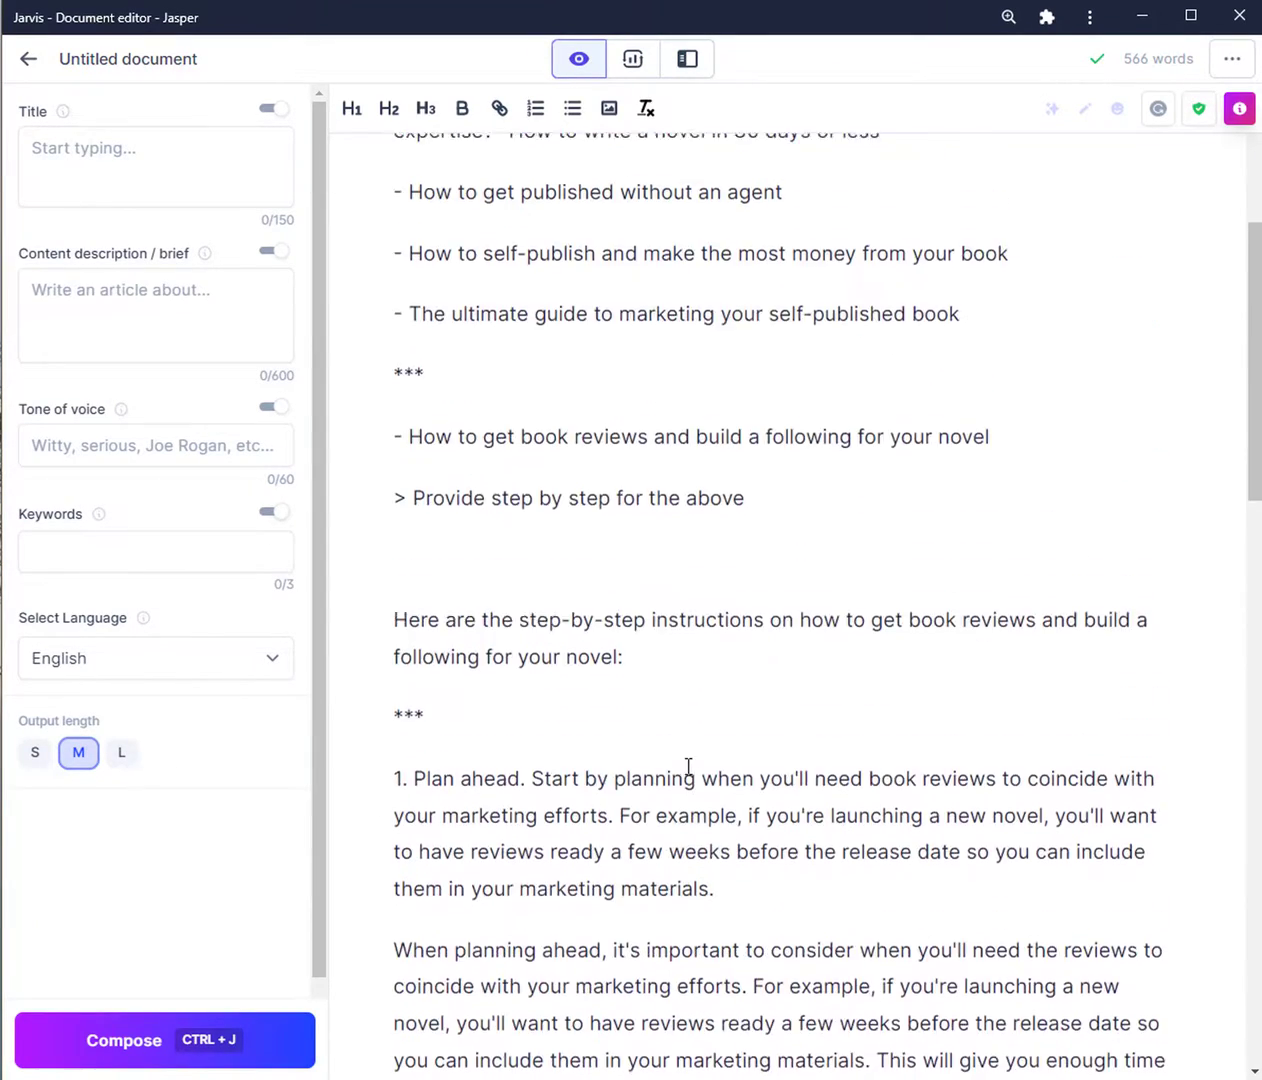
scroll(691, 763, "up", 2)
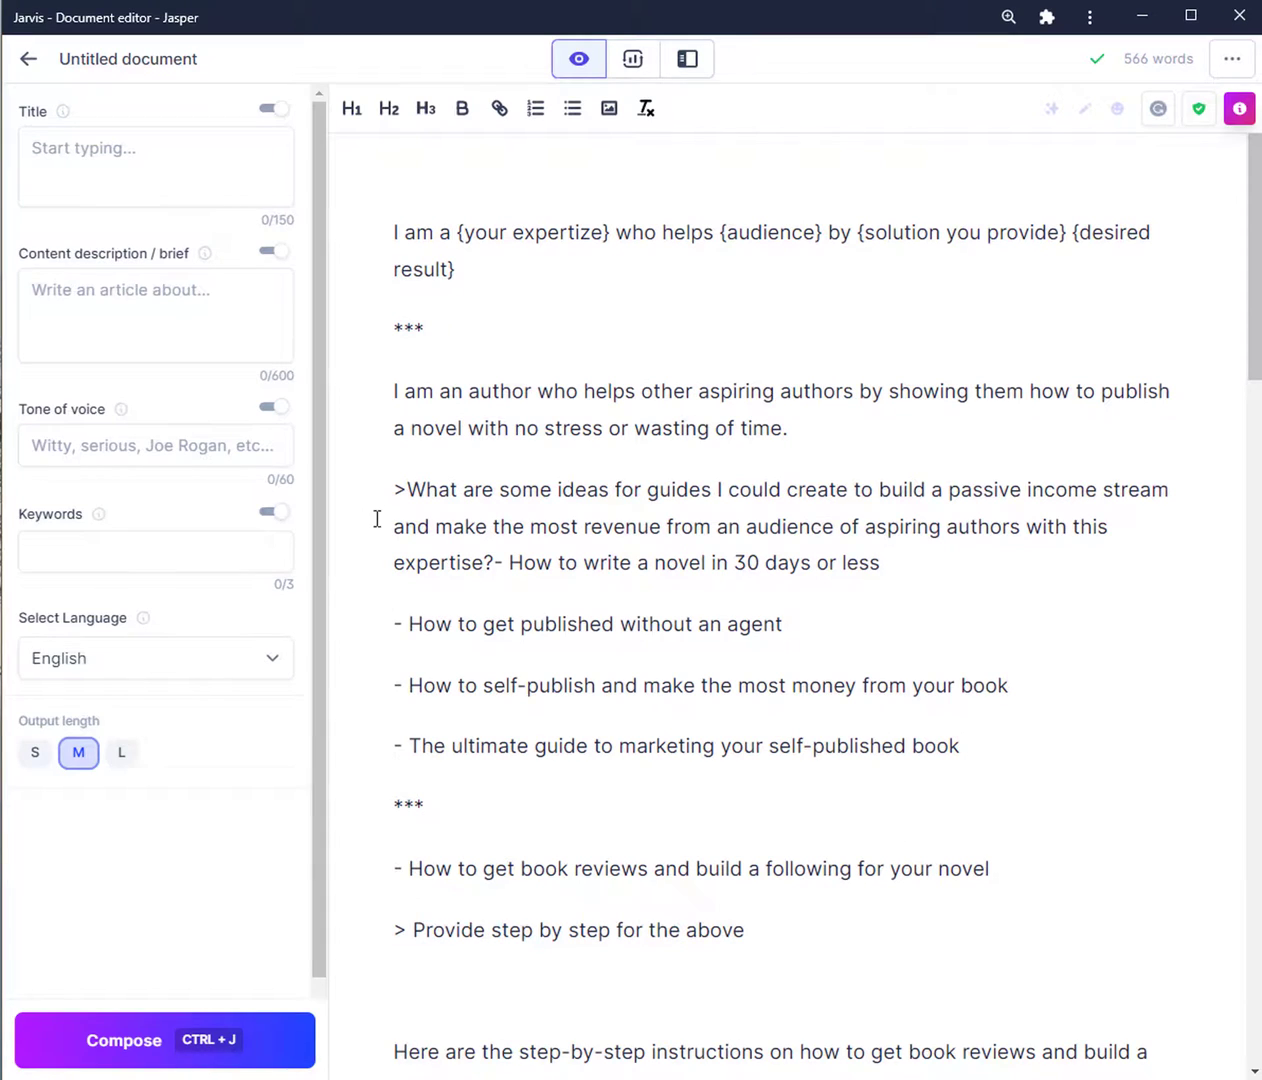
scroll(533, 583, "down", 15)
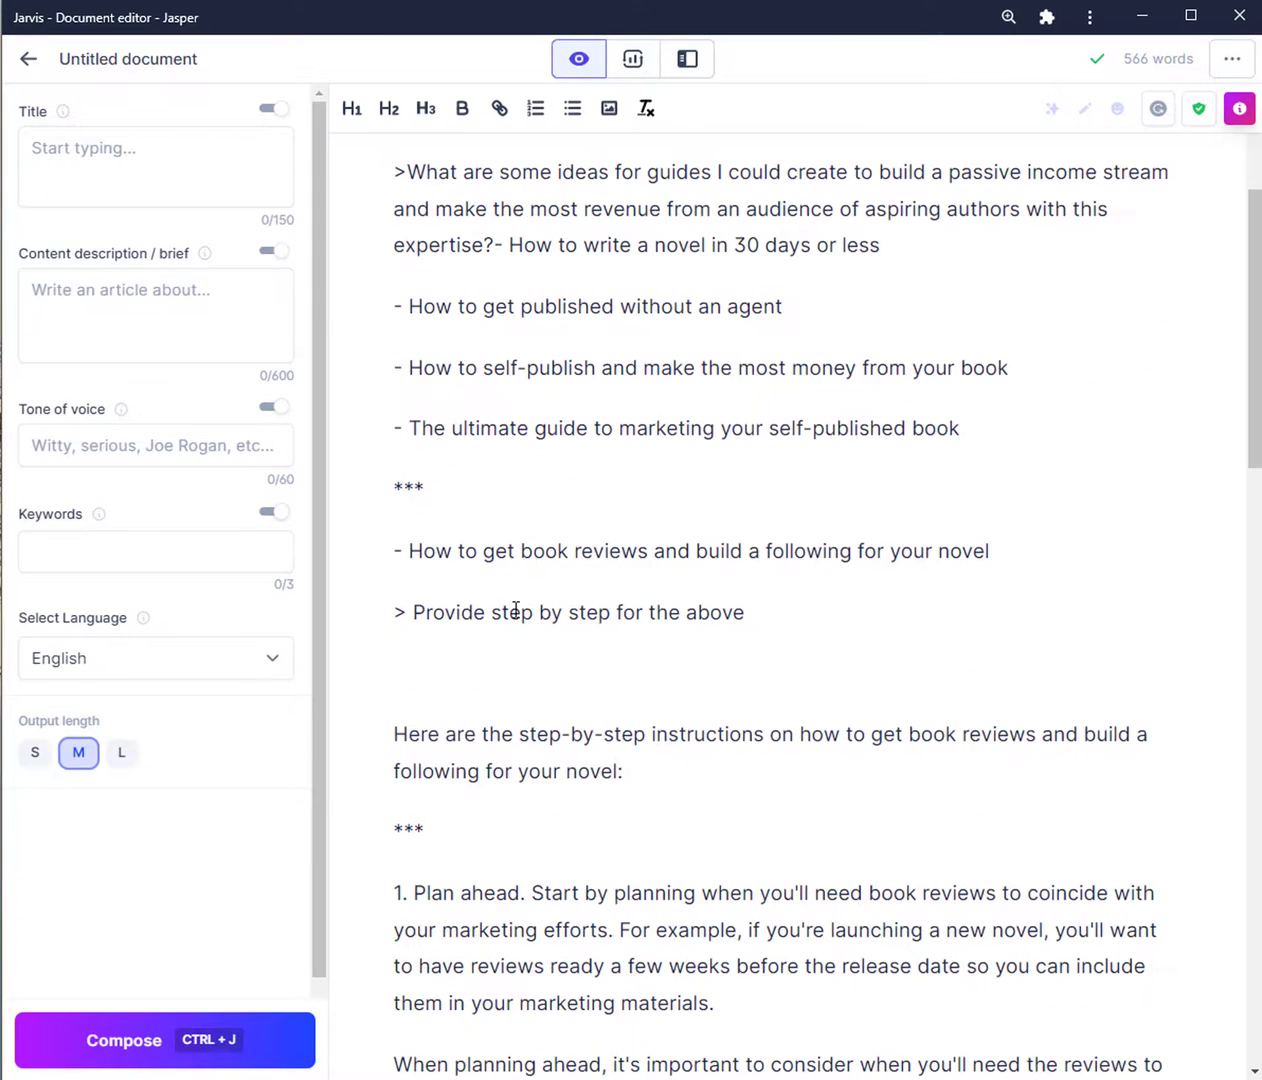
scroll(533, 583, "down", 3)
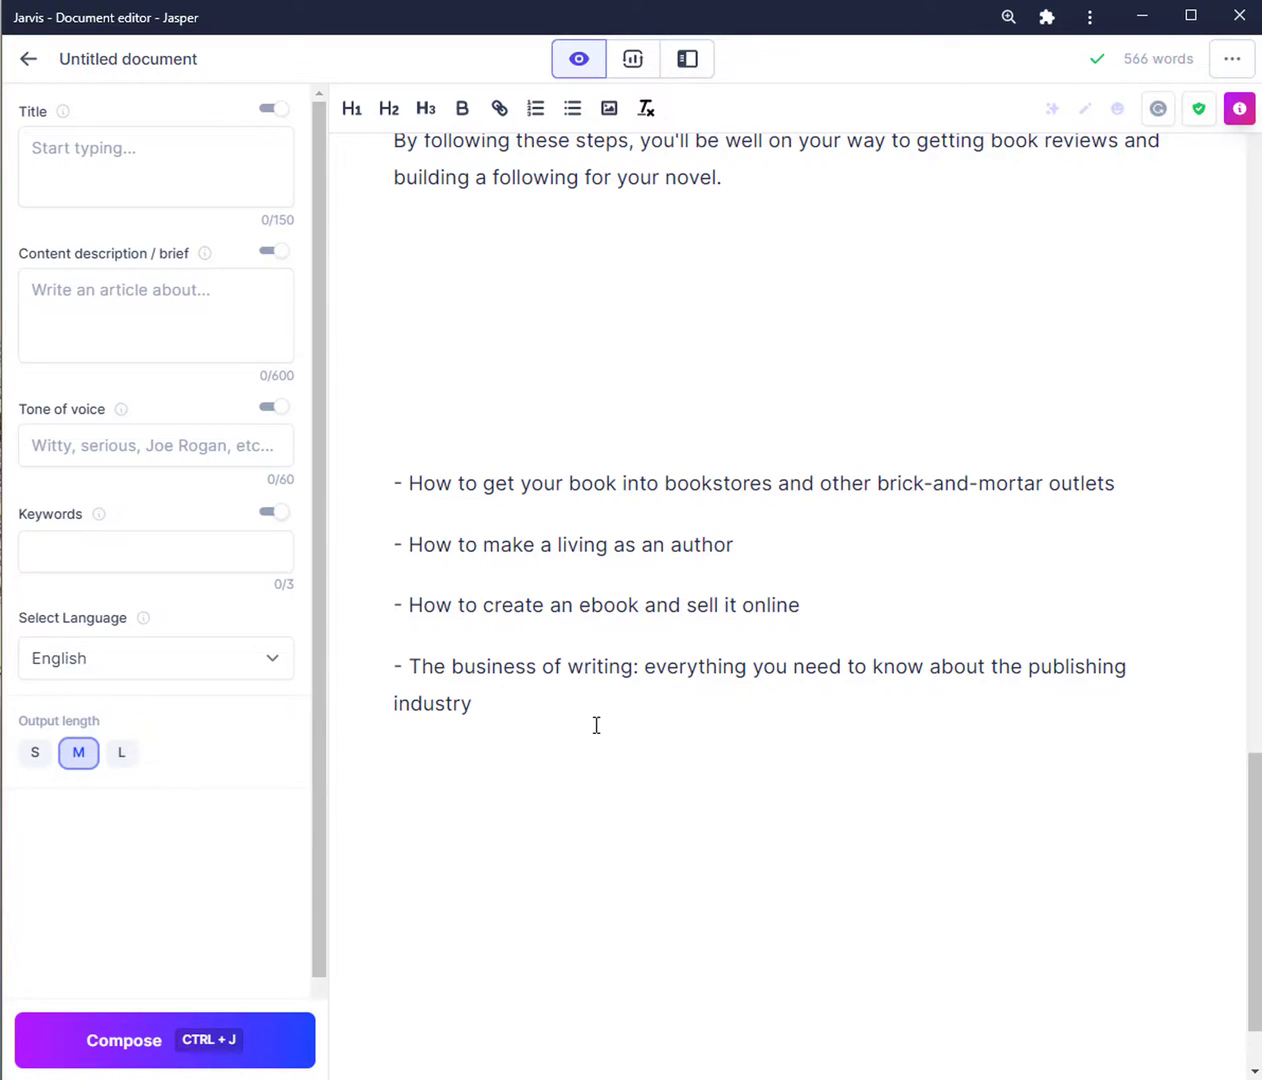
scroll(596, 725, "up", 8)
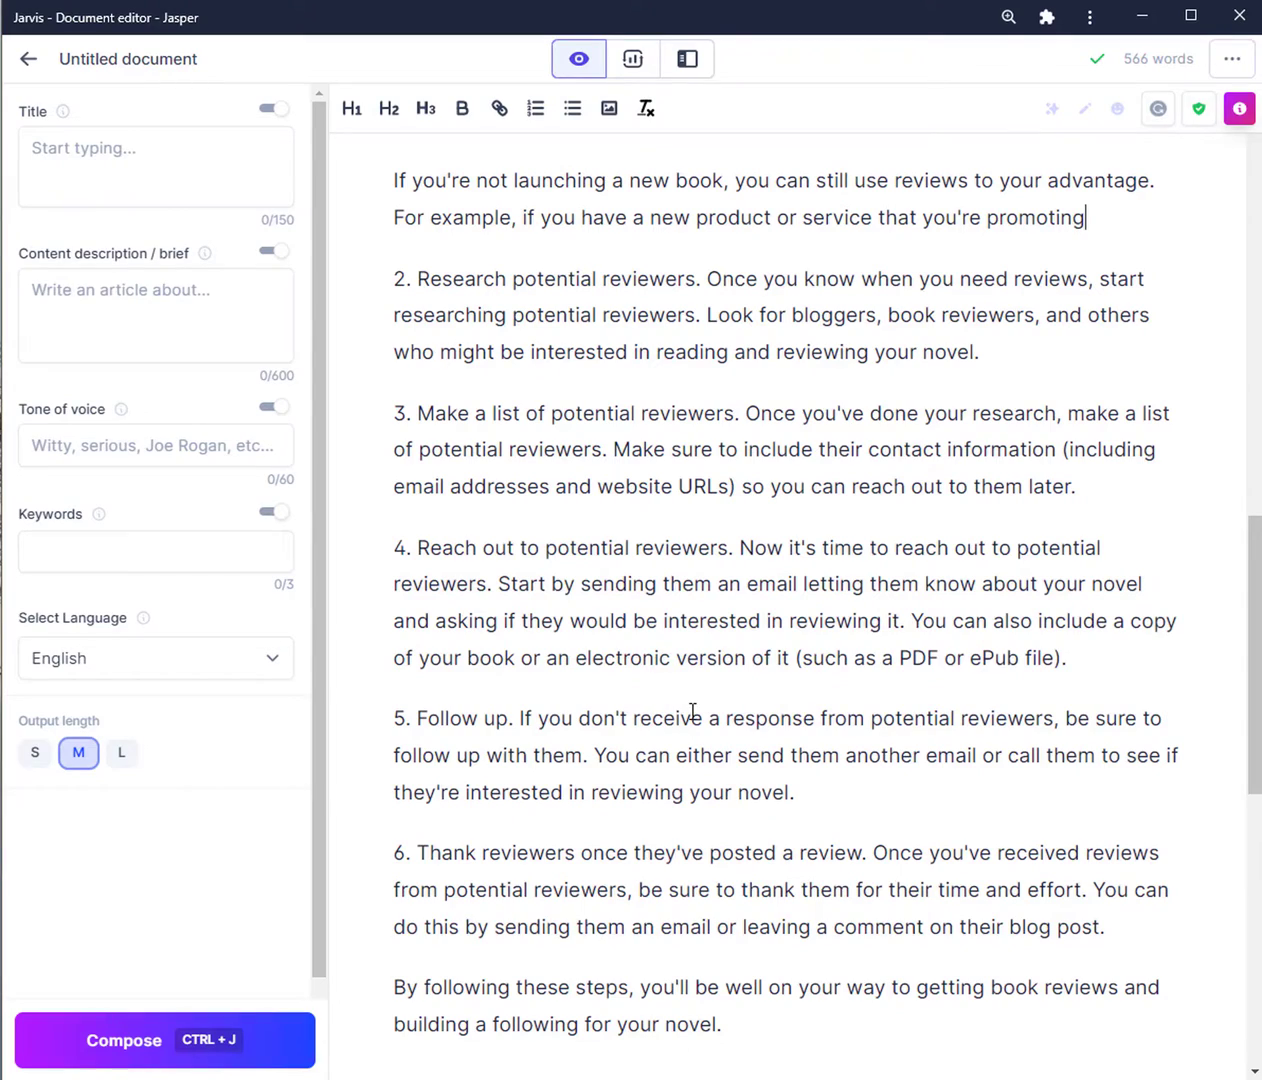
scroll(692, 711, "up", 9)
scroll(732, 777, "down", 3)
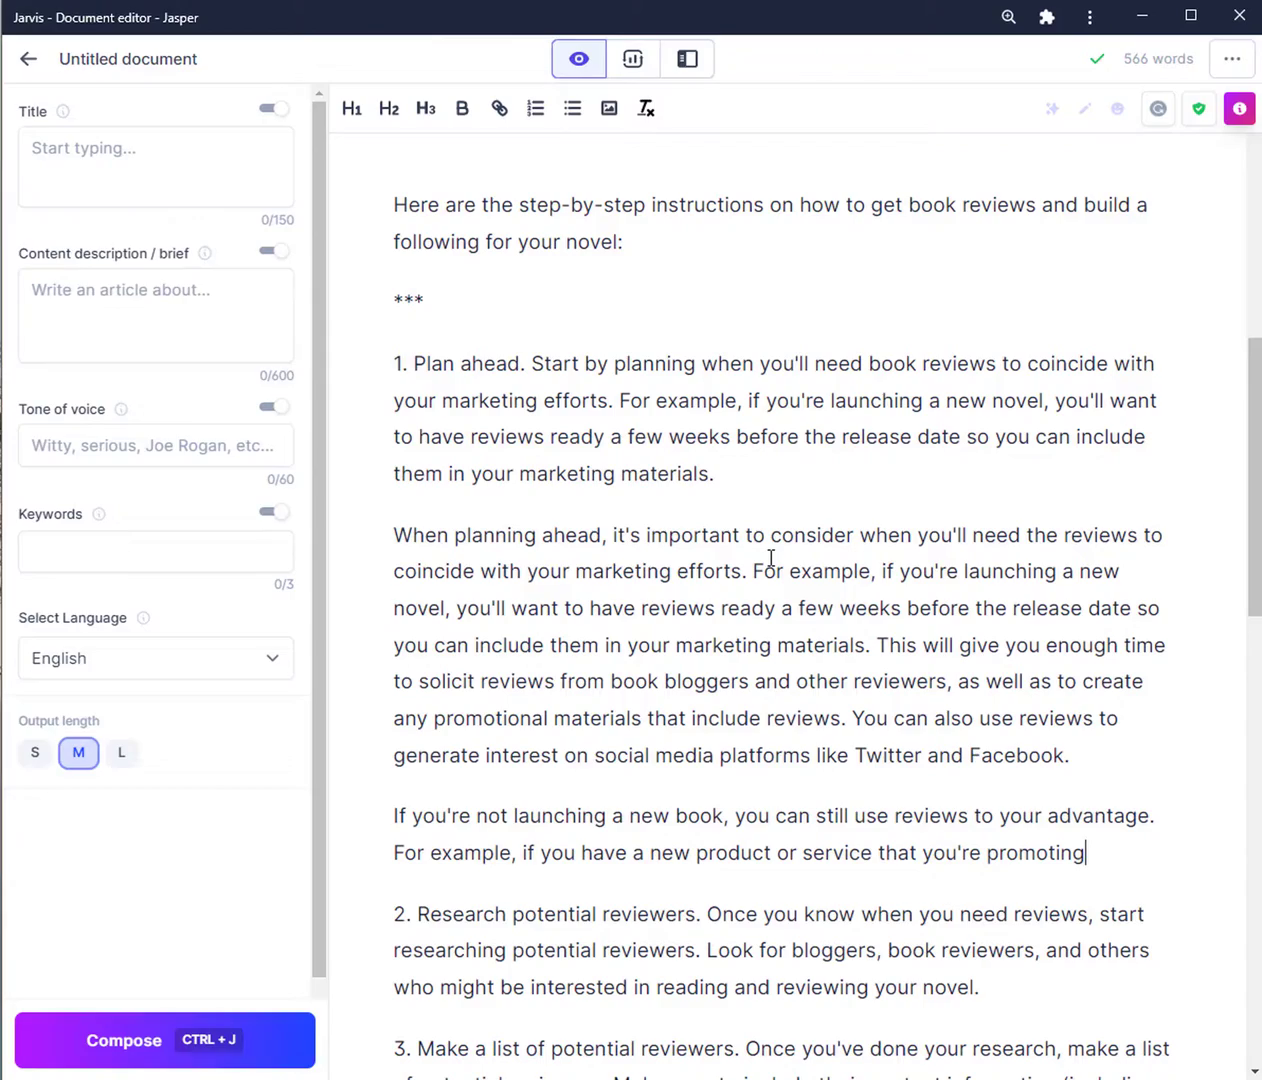
scroll(771, 556, "up", 6)
scroll(679, 485, "down", 3)
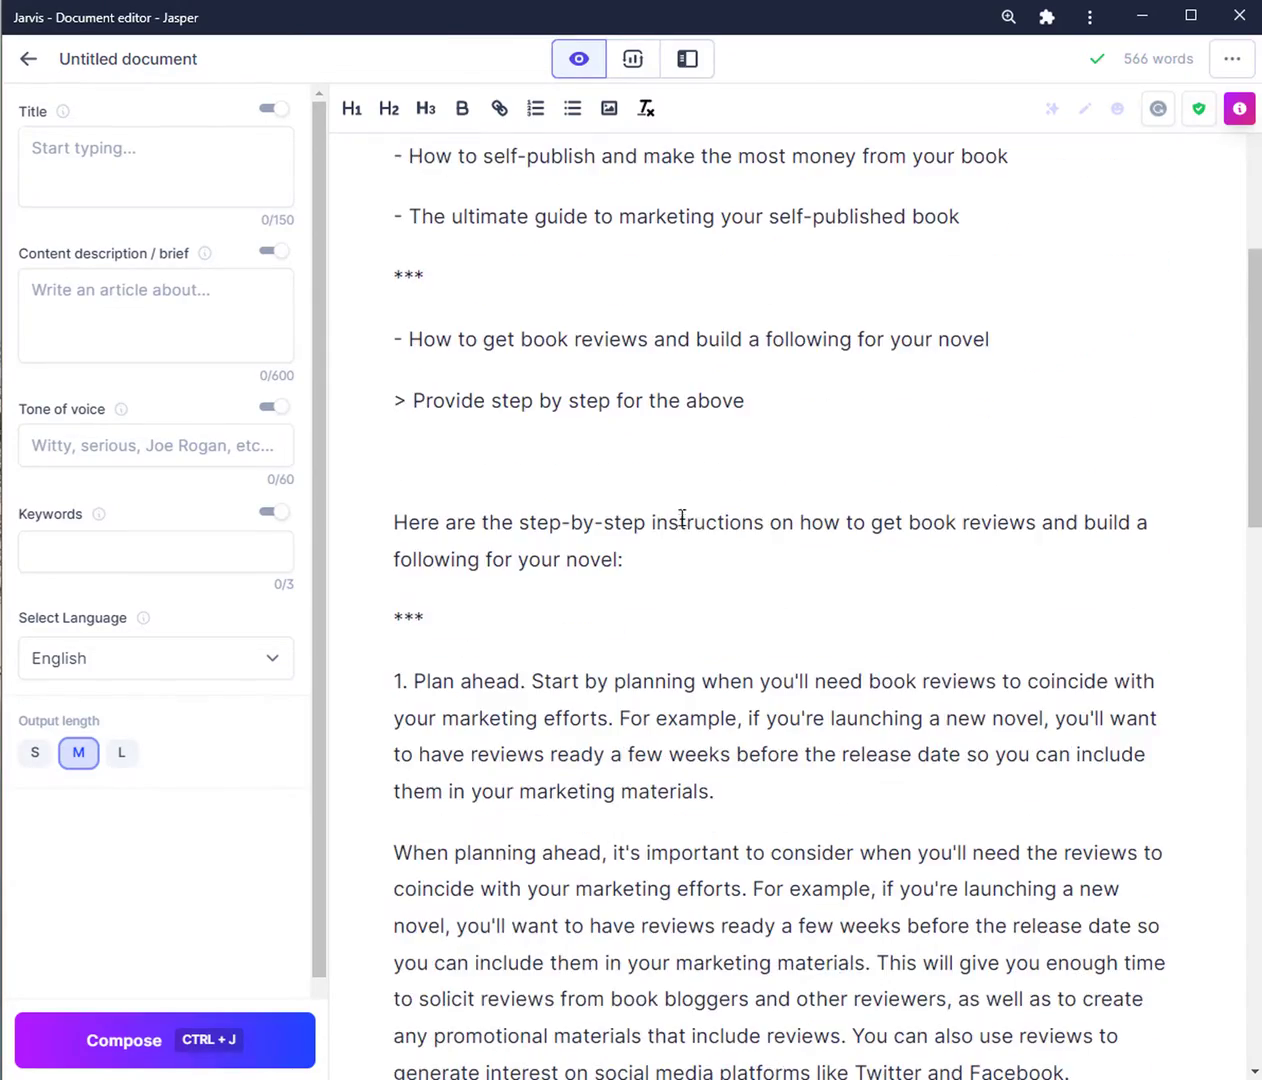
scroll(690, 470, "down", 5)
scroll(705, 490, "up", 1)
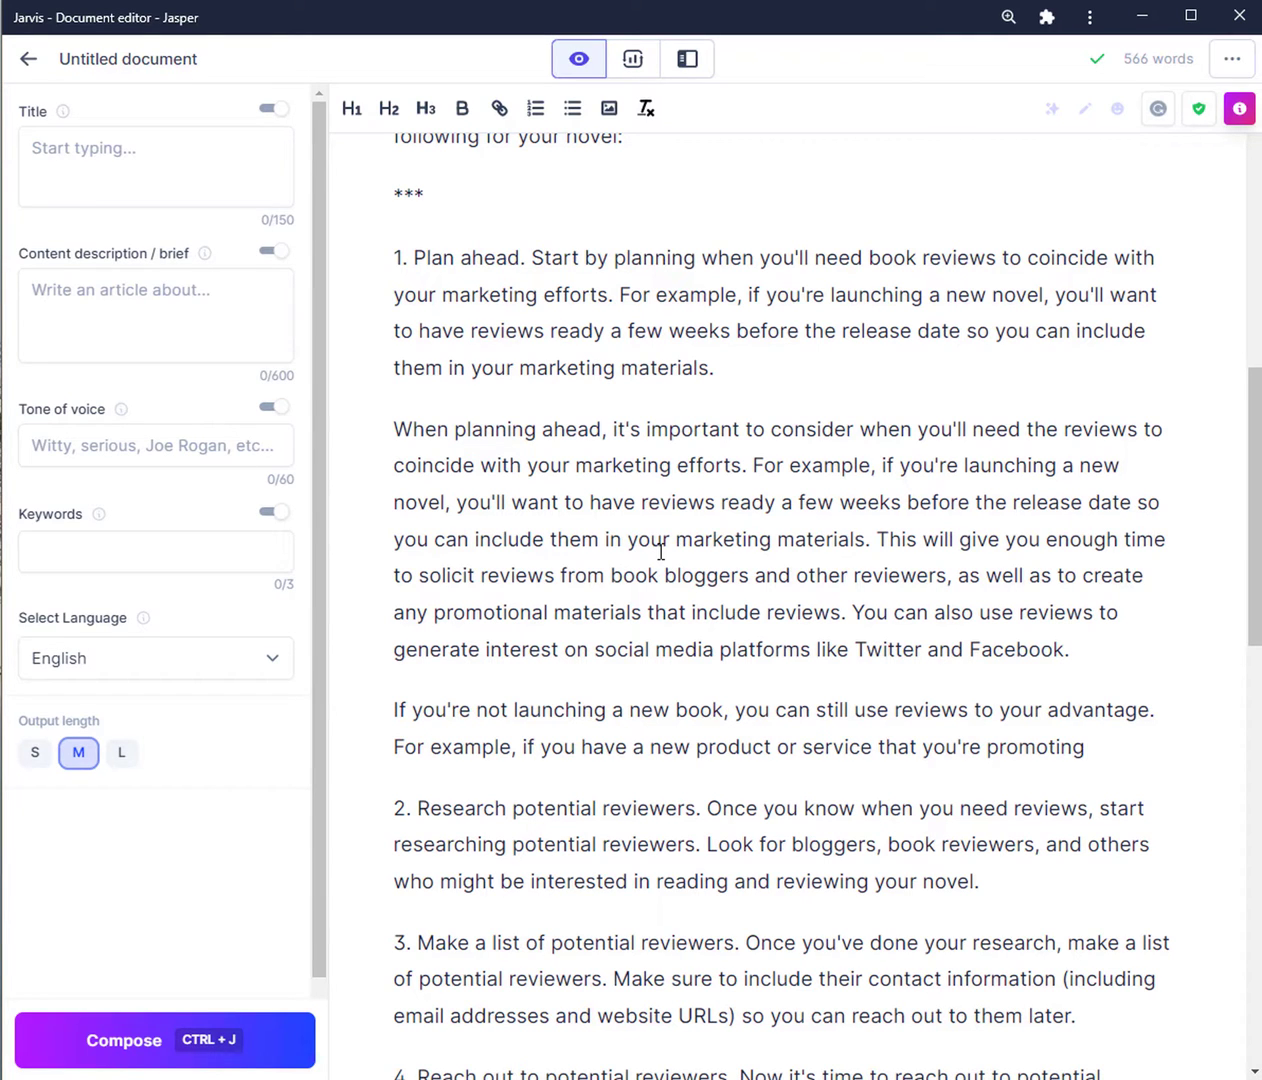
scroll(660, 552, "down", 3)
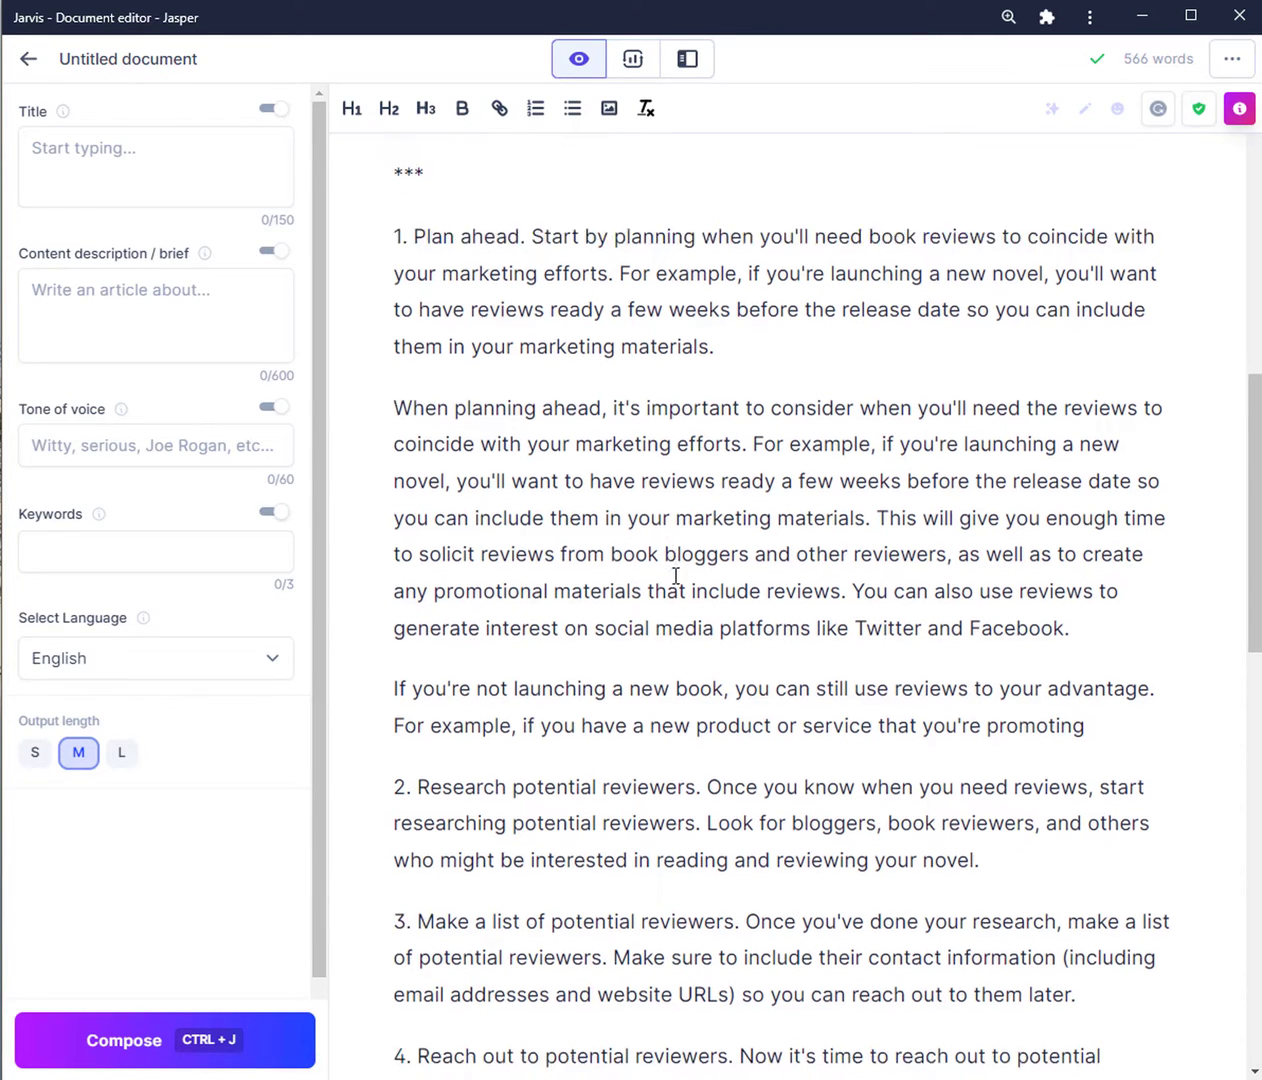